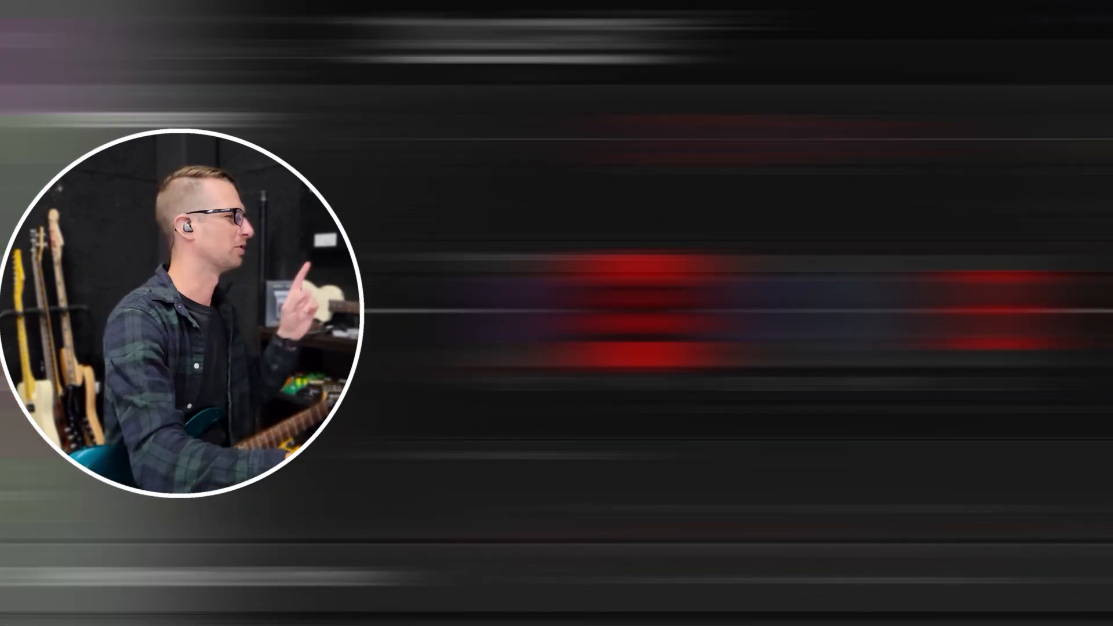
{"action": "mouse_move", "coordinate": [646, 145]}
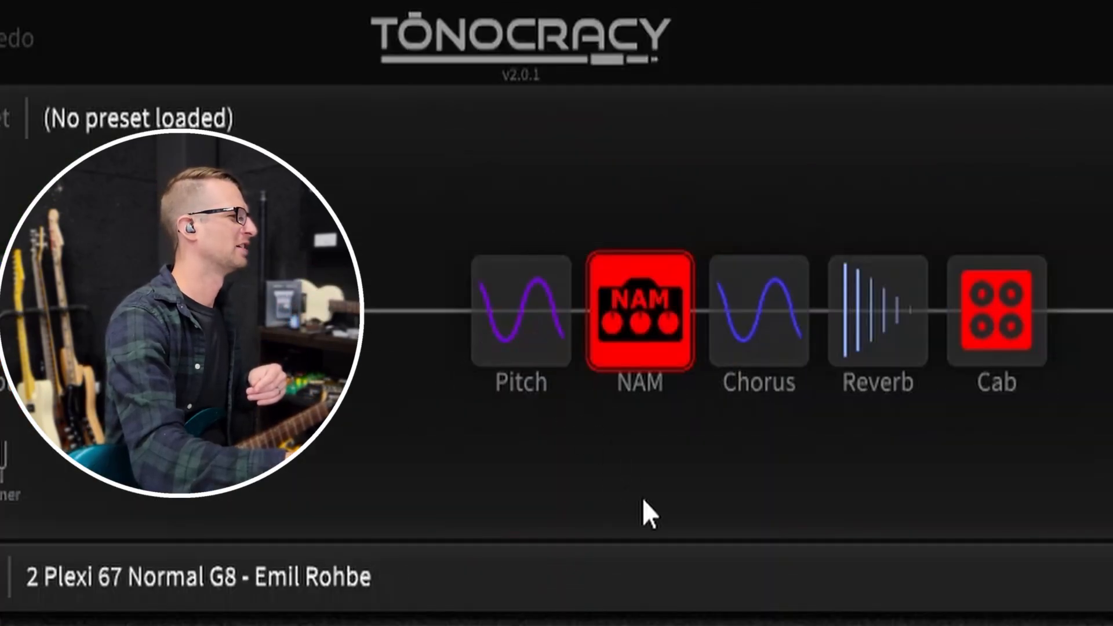
{"action": "mouse_move", "coordinate": [648, 339]}
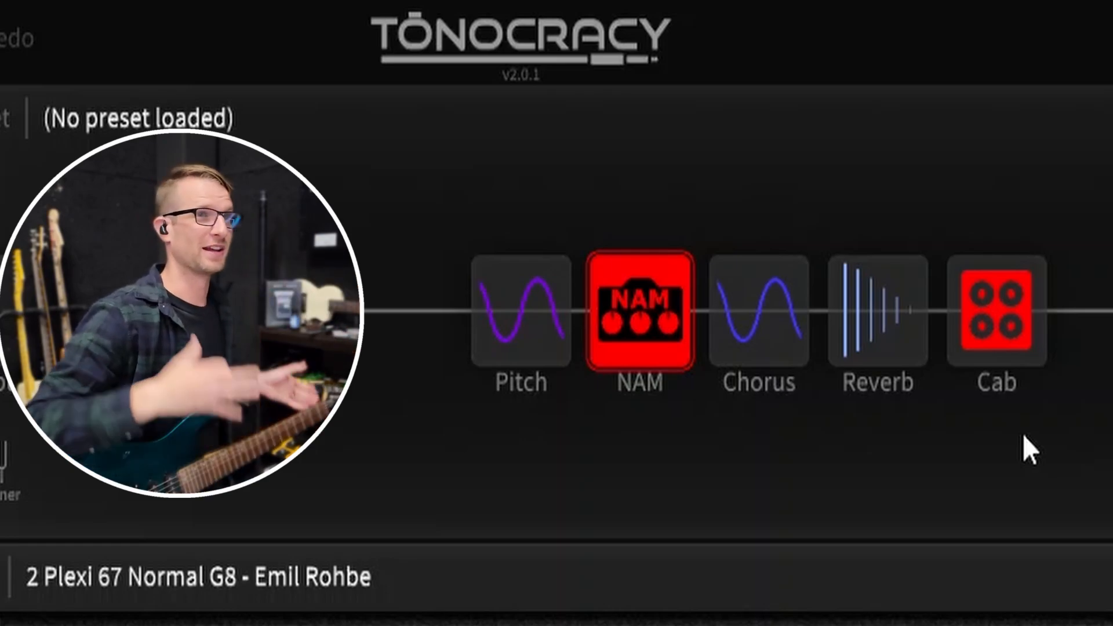
{"action": "left_click_drag", "start_coordinate": [521, 311], "coordinate": [528, 230]}
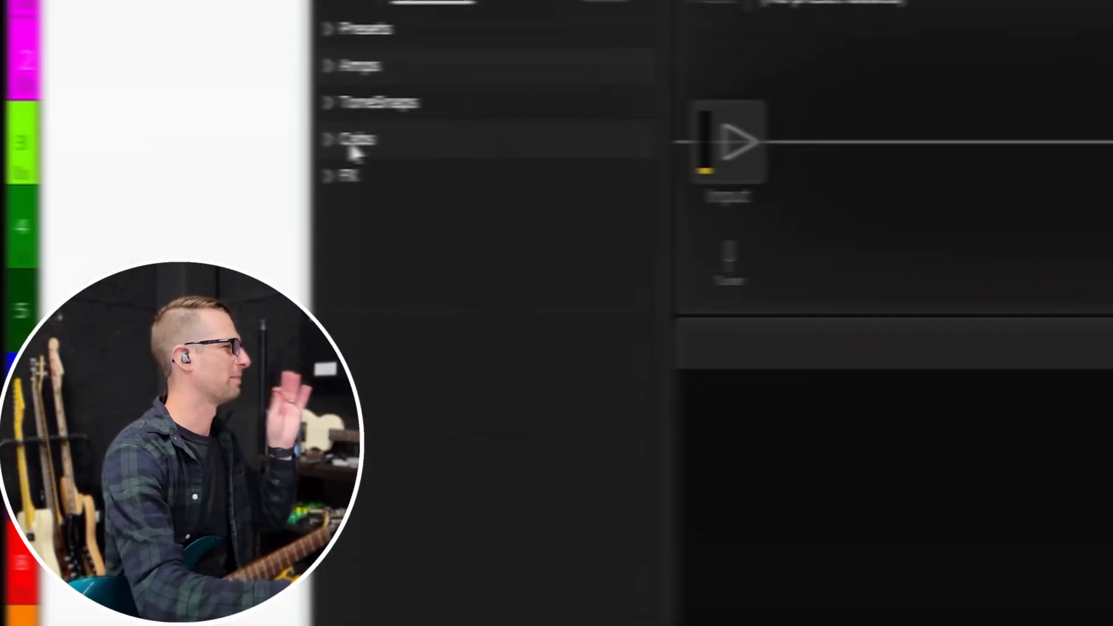
Load the 5152 Crunch No Boost ToneSnap from the Peavey 5150 folder of NAM Profiles 1 into the empty signal chain.
{"action": "left_click", "coordinate": [341, 110]}
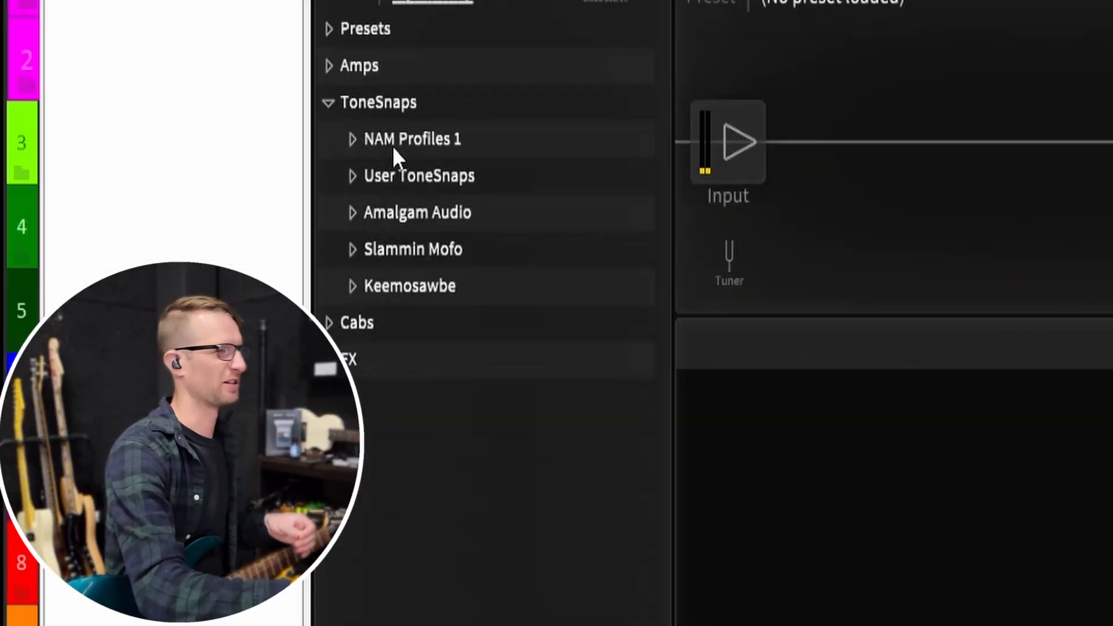
{"action": "left_click", "coordinate": [352, 142]}
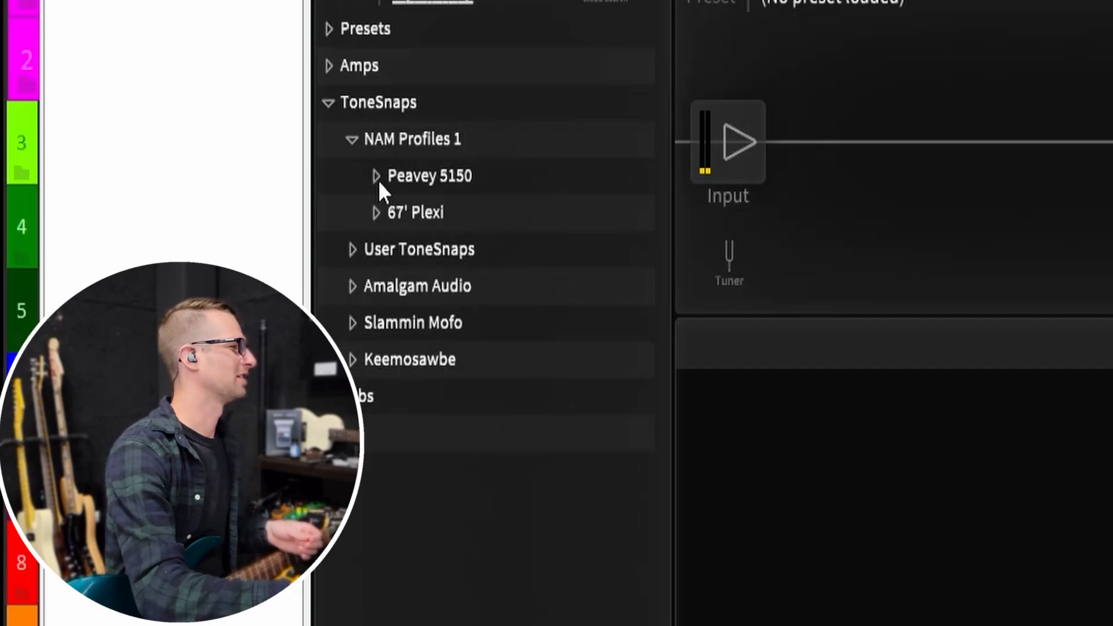
{"action": "left_click", "coordinate": [373, 215]}
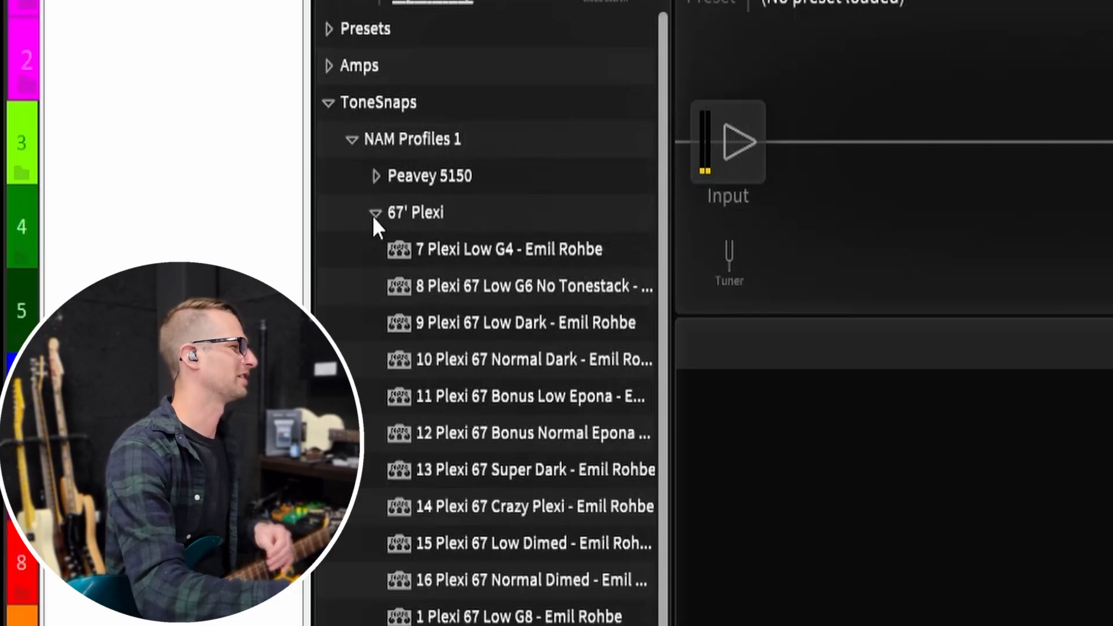
{"action": "left_click", "coordinate": [373, 215]}
{"action": "left_click", "coordinate": [377, 177]}
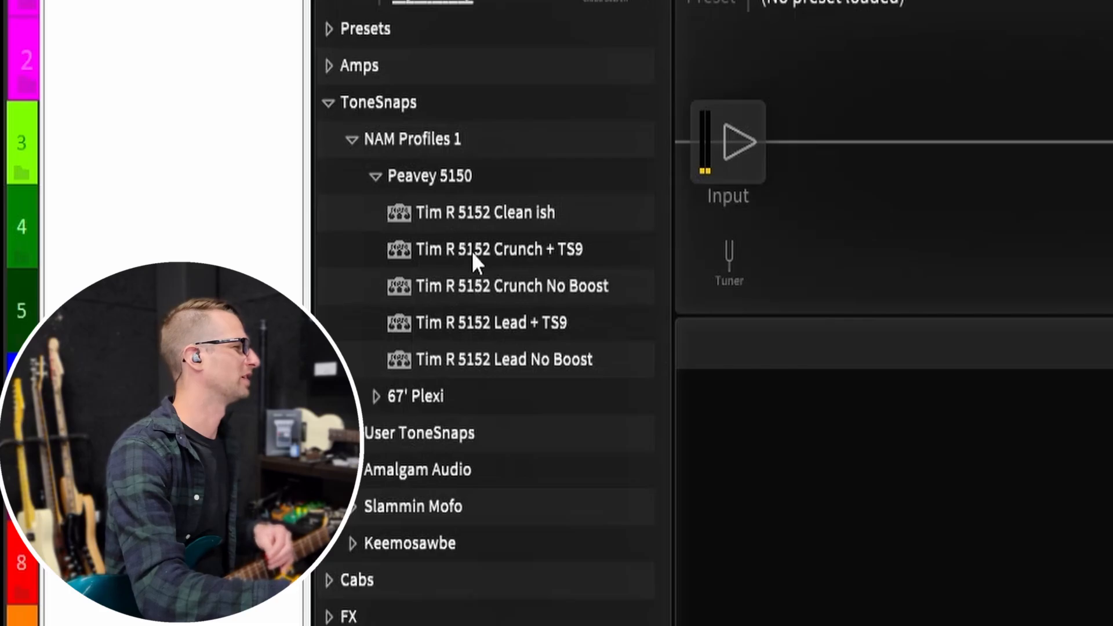
{"action": "left_click", "coordinate": [487, 285]}
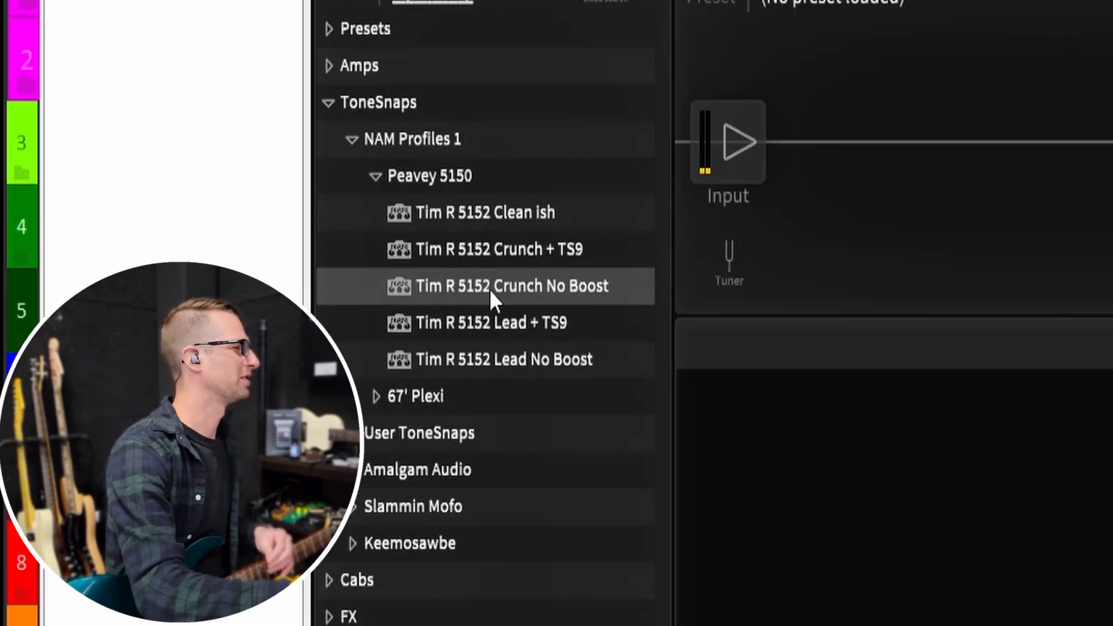
{"action": "left_click_drag", "start_coordinate": [480, 291], "coordinate": [1110, 152]}
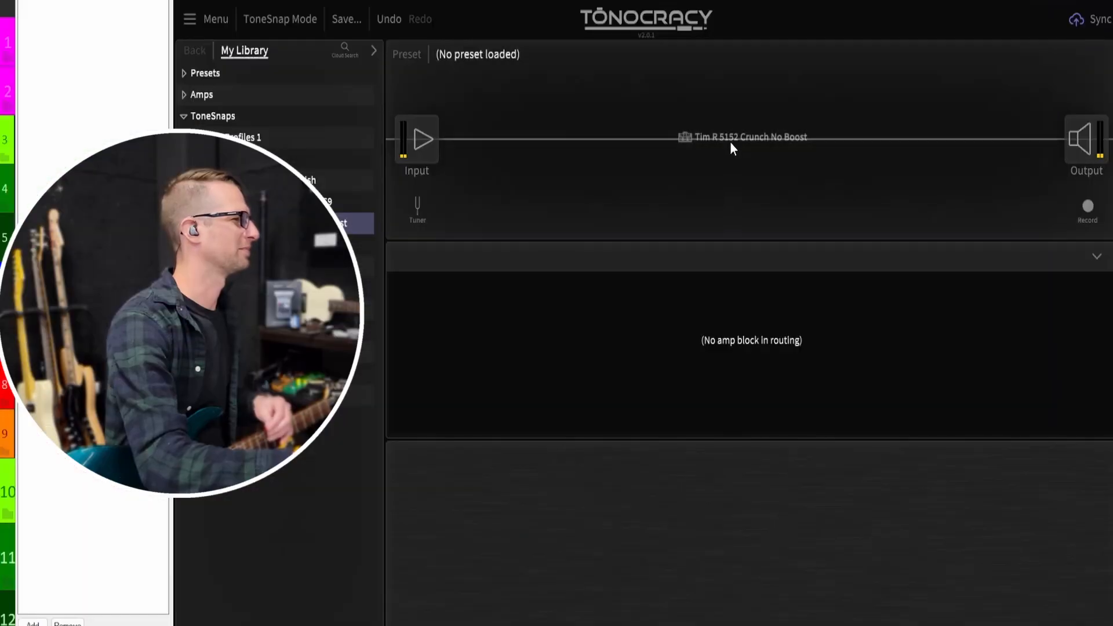
{"action": "left_click_drag", "start_coordinate": [729, 142], "coordinate": [731, 142]}
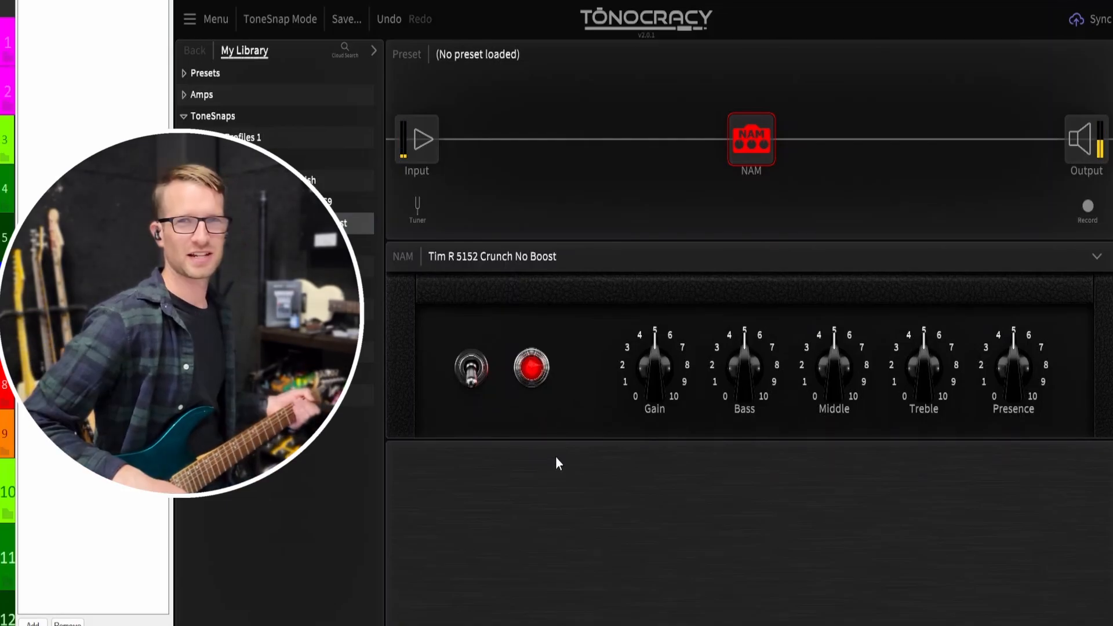
Add the 4x12 ML MEGA Djent cab after the NAM block in the signal chain.
{"action": "left_click", "coordinate": [183, 116]}
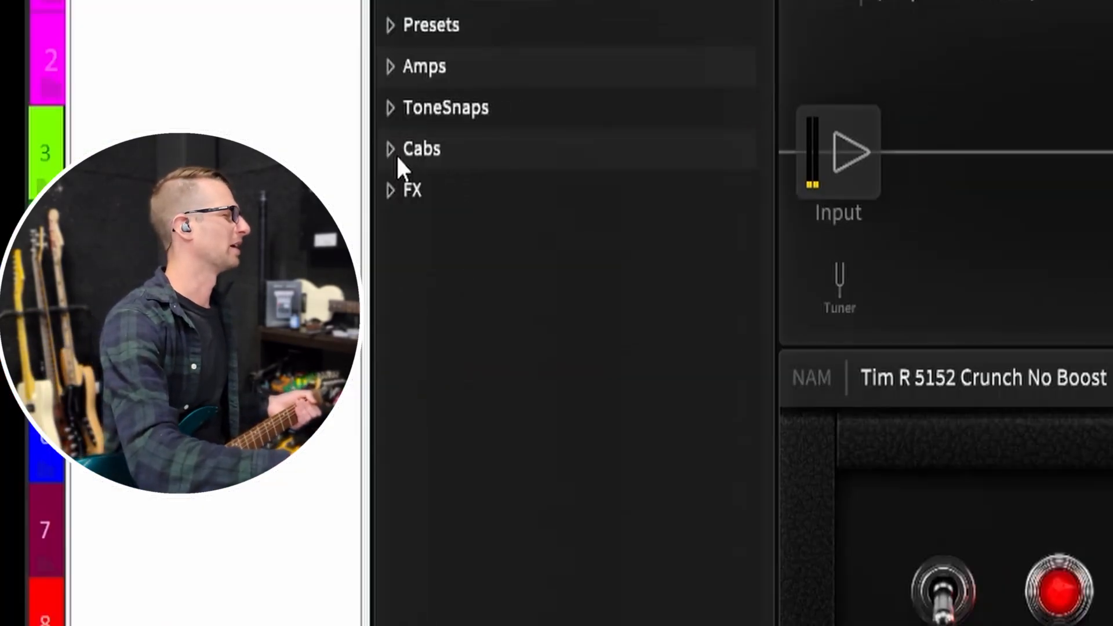
{"action": "left_click", "coordinate": [184, 140]}
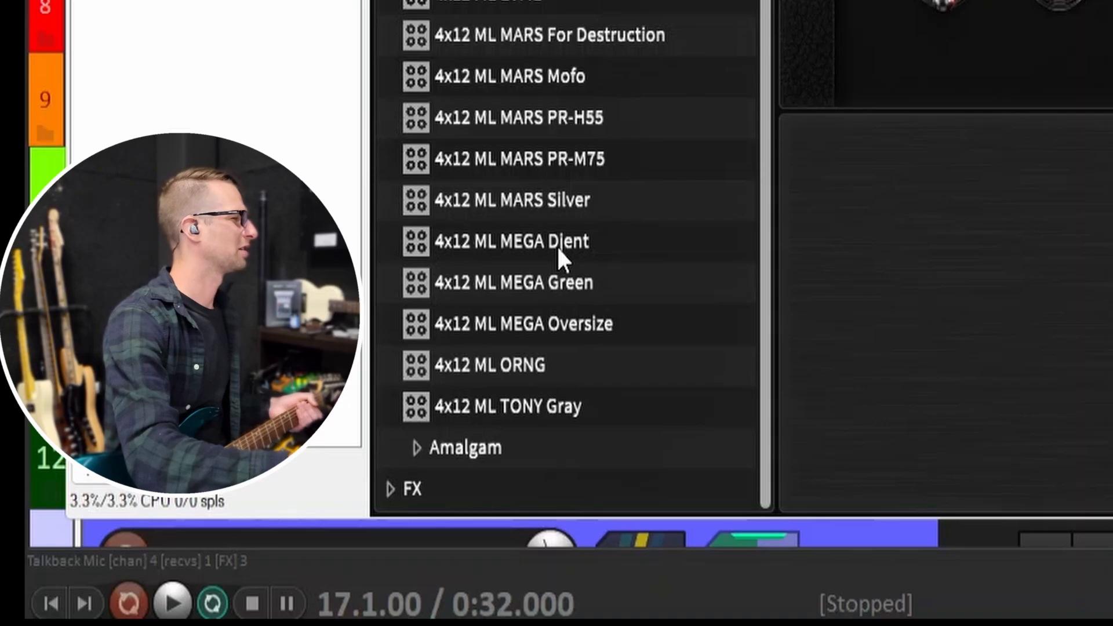
{"action": "left_click", "coordinate": [529, 241]}
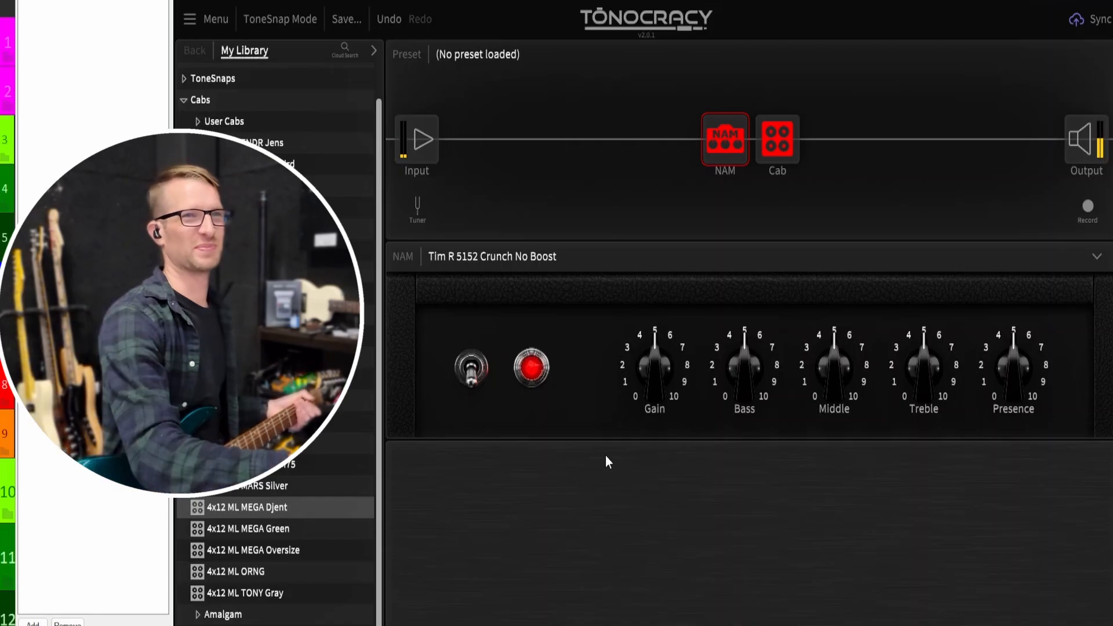
Check the guitar's tuning with the built-in tuner and close it.
{"action": "left_click", "coordinate": [419, 212]}
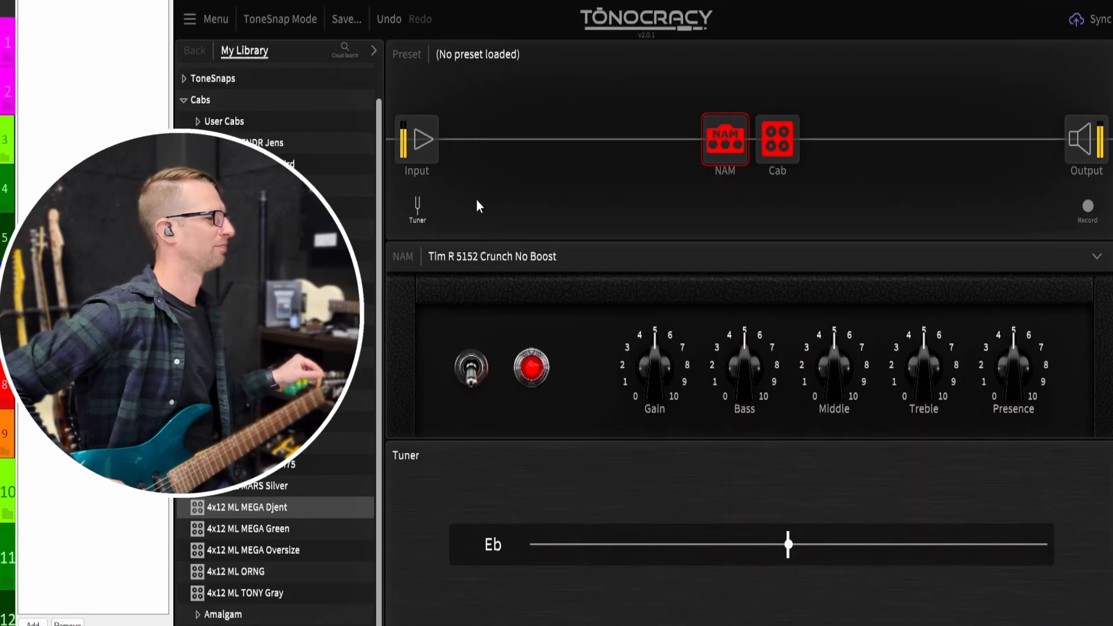
{"action": "left_click", "coordinate": [417, 215]}
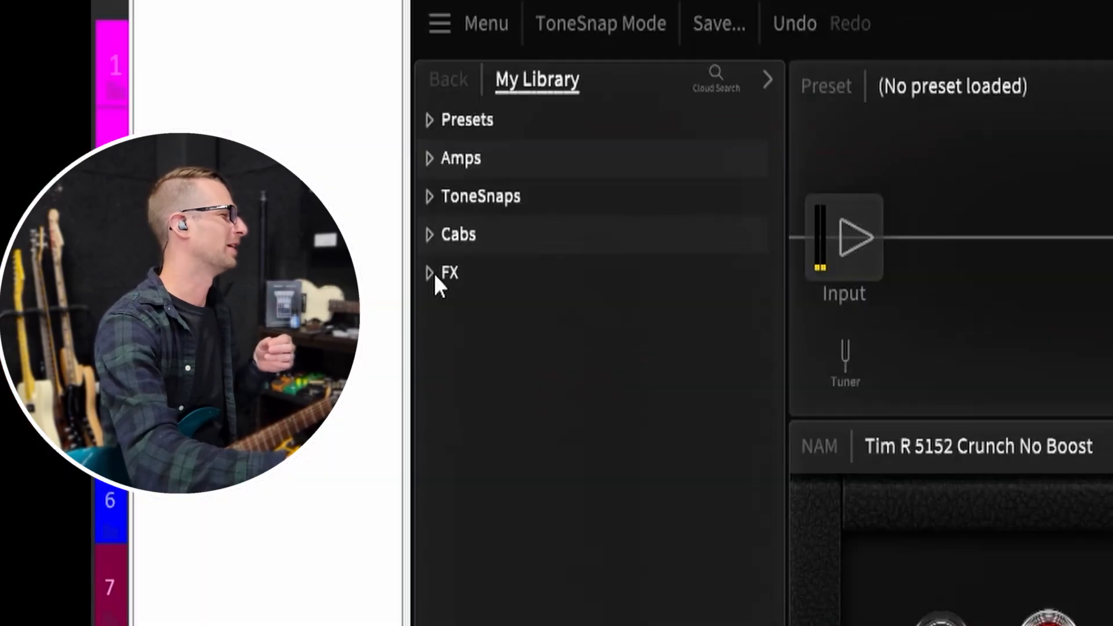
Insert the Green Screamer drive effect ahead of the NAM block and open its settings.
{"action": "left_click", "coordinate": [187, 160]}
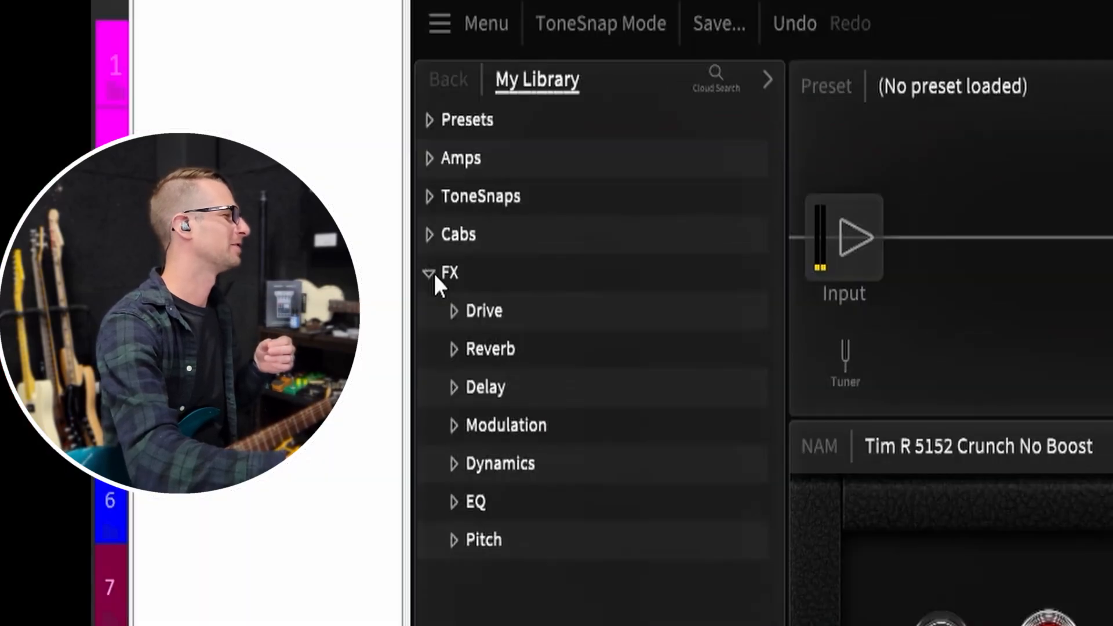
{"action": "left_click", "coordinate": [455, 313]}
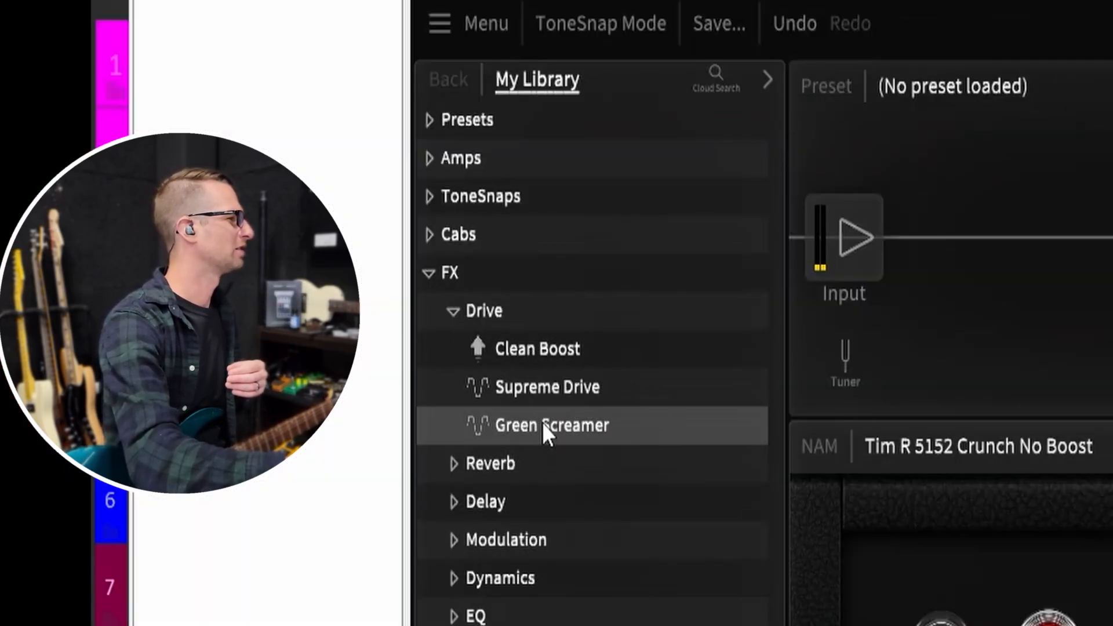
{"action": "left_click_drag", "start_coordinate": [546, 426], "coordinate": [1112, 257]}
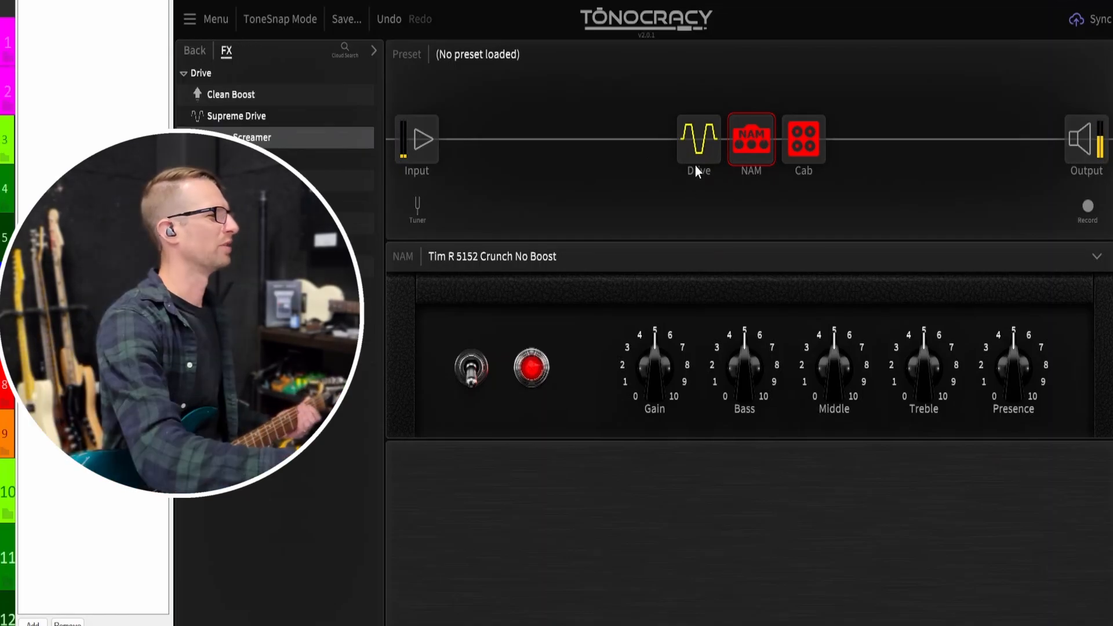
{"action": "left_click", "coordinate": [700, 149]}
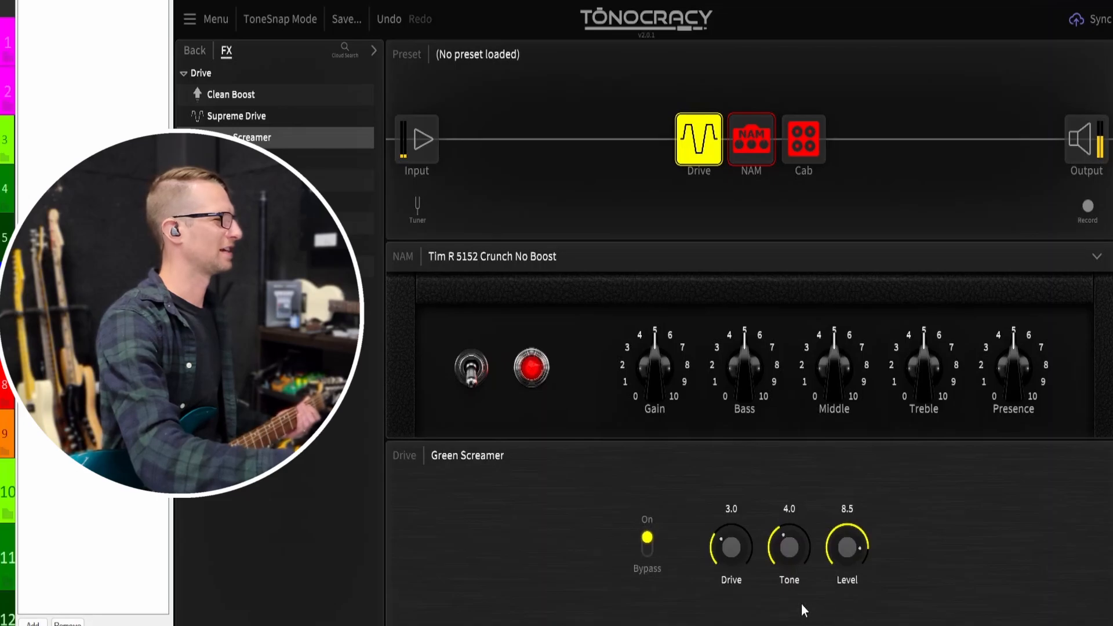
Try the Green Screamer with Drive at 10.0 and 4.0 and bypassed, and remove it from the signal chain.
{"action": "left_click_drag", "start_coordinate": [728, 546], "coordinate": [742, 441]}
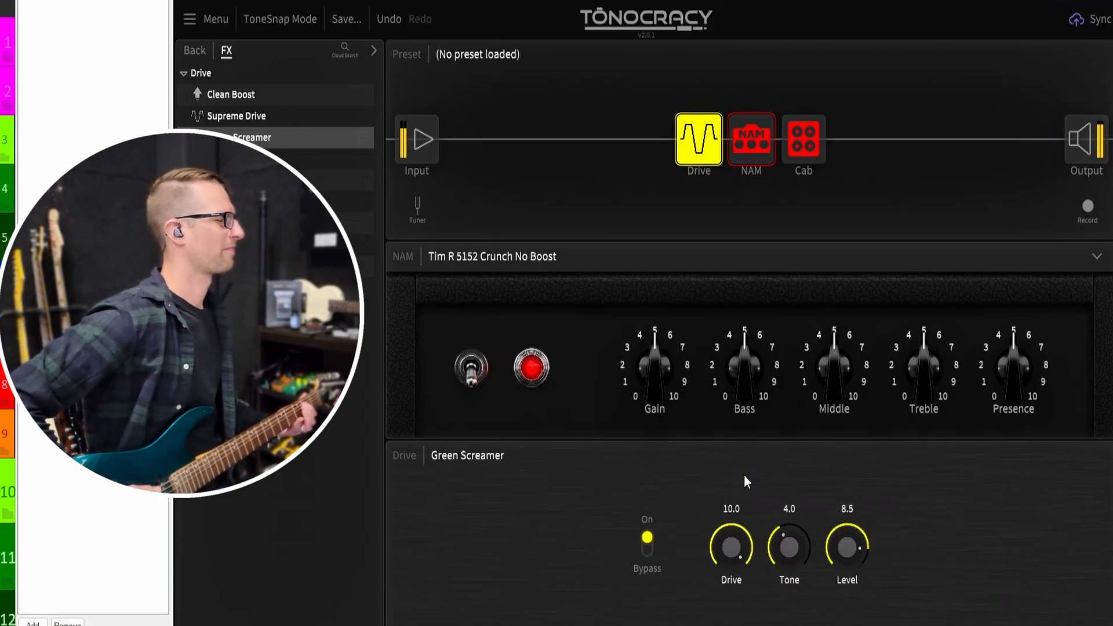
{"action": "left_click_drag", "start_coordinate": [744, 473], "coordinate": [640, 538]}
{"action": "left_click", "coordinate": [646, 543]}
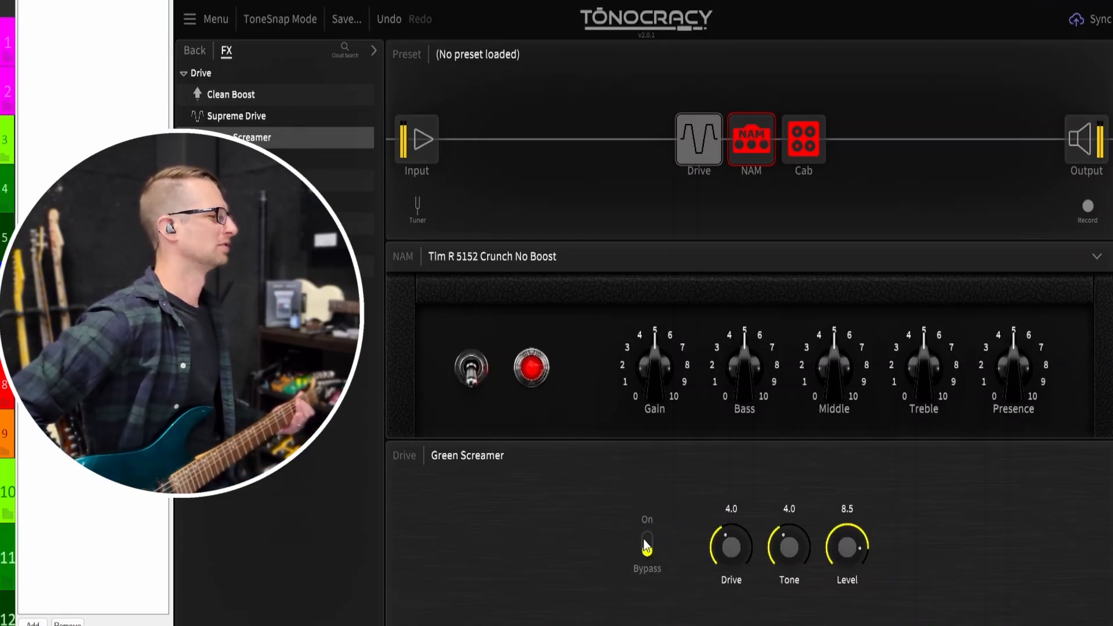
{"action": "mouse_move", "coordinate": [704, 126]}
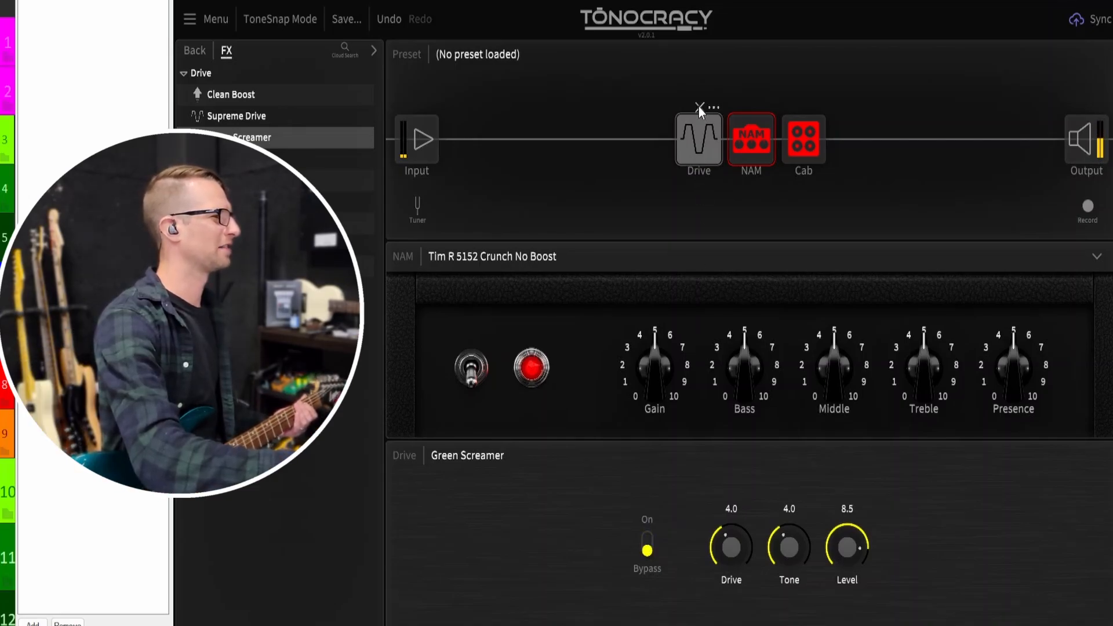
{"action": "left_click", "coordinate": [697, 107]}
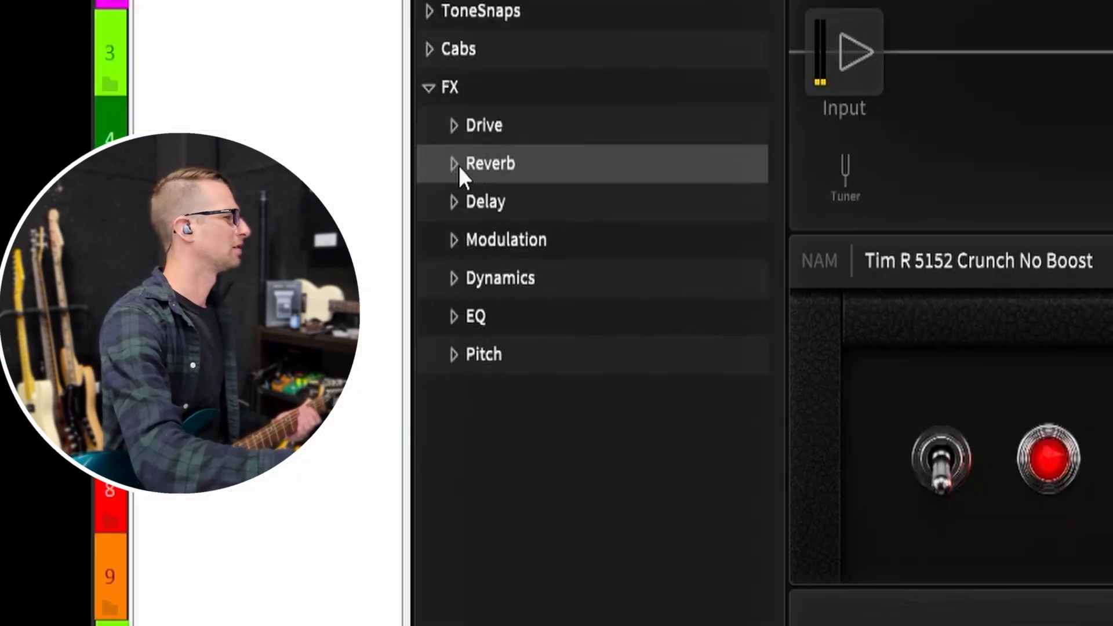
Try a Fat Plate reverb between the NAM and Cab blocks and remove it from the signal chain.
{"action": "left_click", "coordinate": [203, 206]}
{"action": "left_click", "coordinate": [571, 434]}
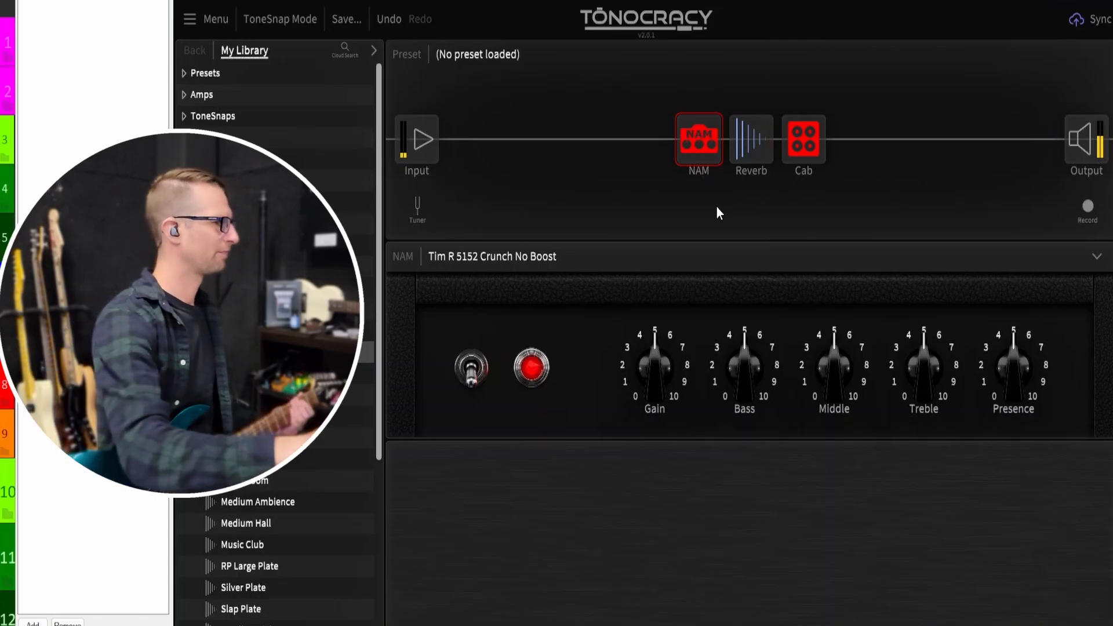
{"action": "left_click", "coordinate": [751, 140]}
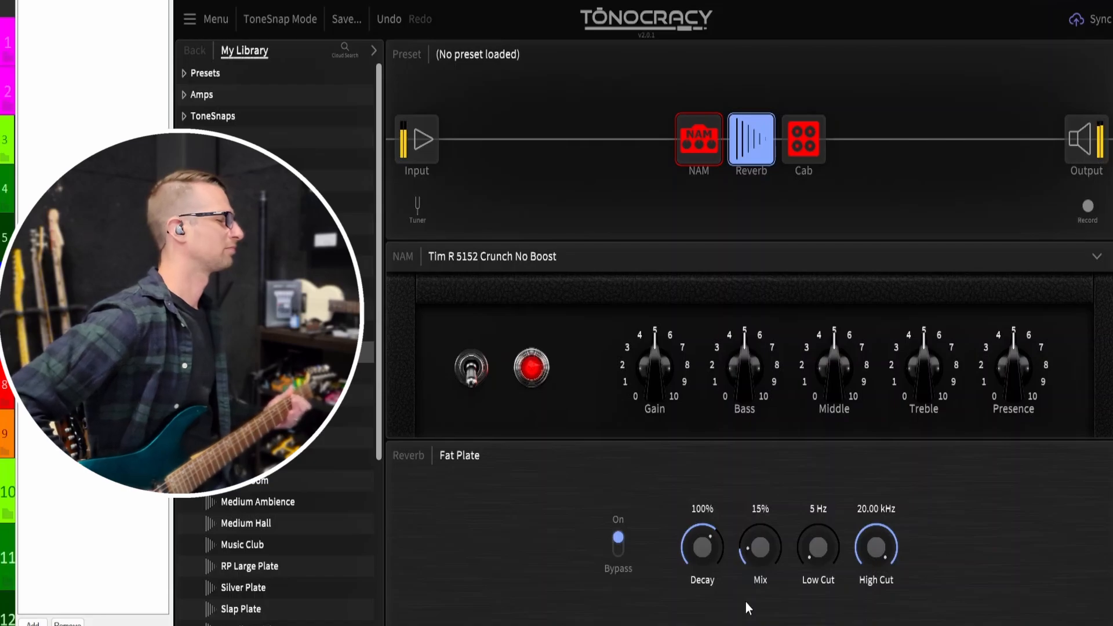
{"action": "left_click", "coordinate": [751, 109]}
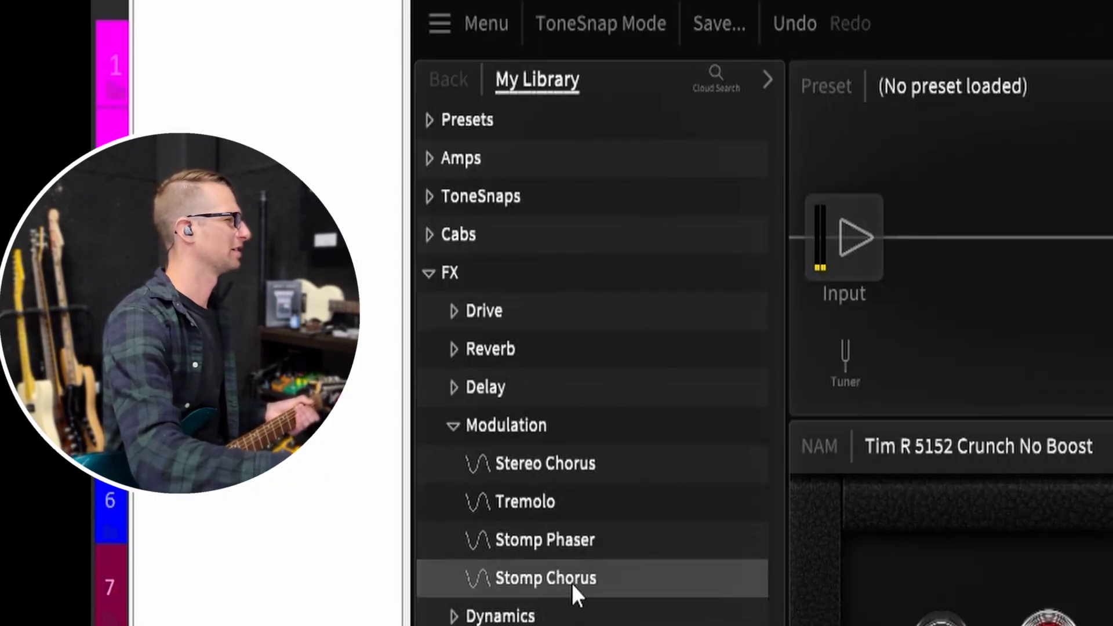
Insert a Stomp Chorus ahead of the NAM block with Depth 8 ms, Rate 3.50 Hz and a raised Mix.
{"action": "left_click_drag", "start_coordinate": [583, 575], "coordinate": [664, 147]}
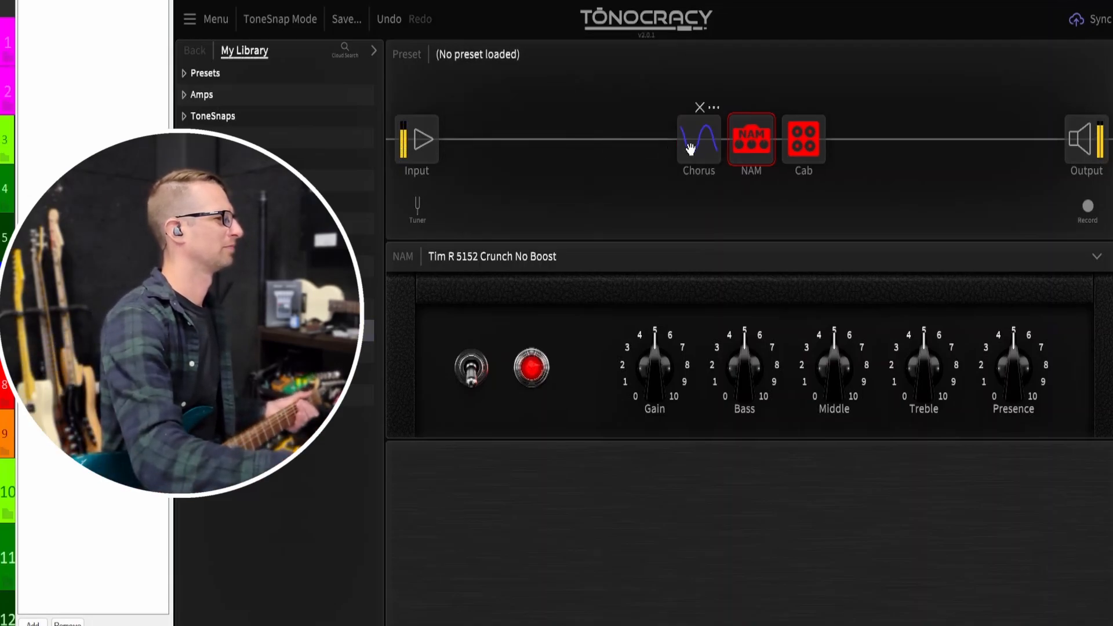
{"action": "left_click", "coordinate": [690, 149]}
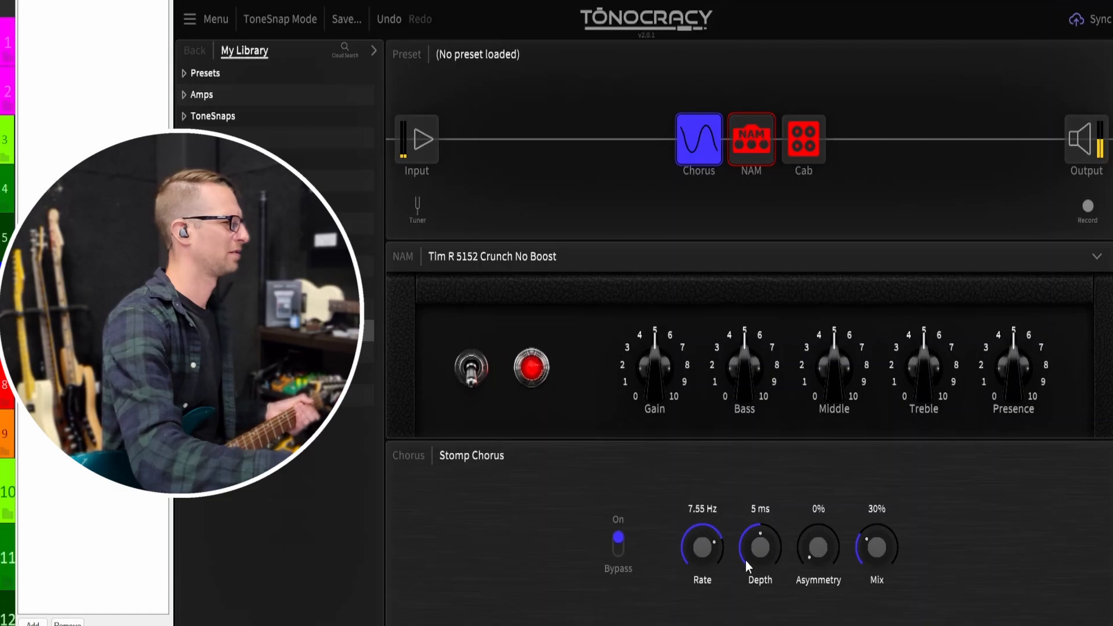
{"action": "left_click_drag", "start_coordinate": [750, 543], "coordinate": [766, 495]}
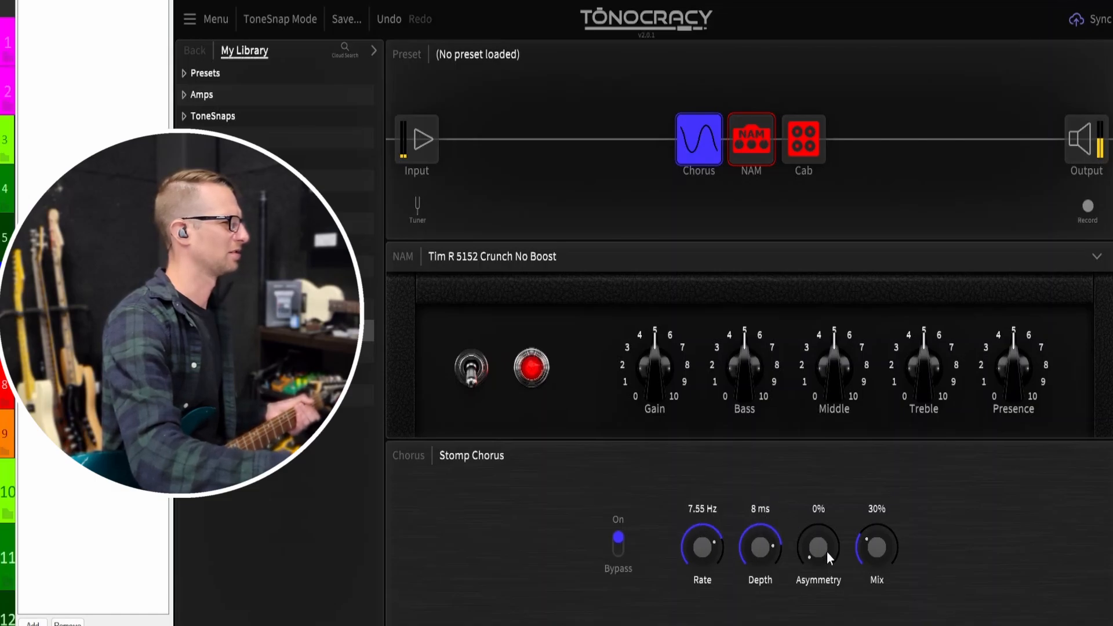
{"action": "left_click_drag", "start_coordinate": [885, 490], "coordinate": [888, 471]}
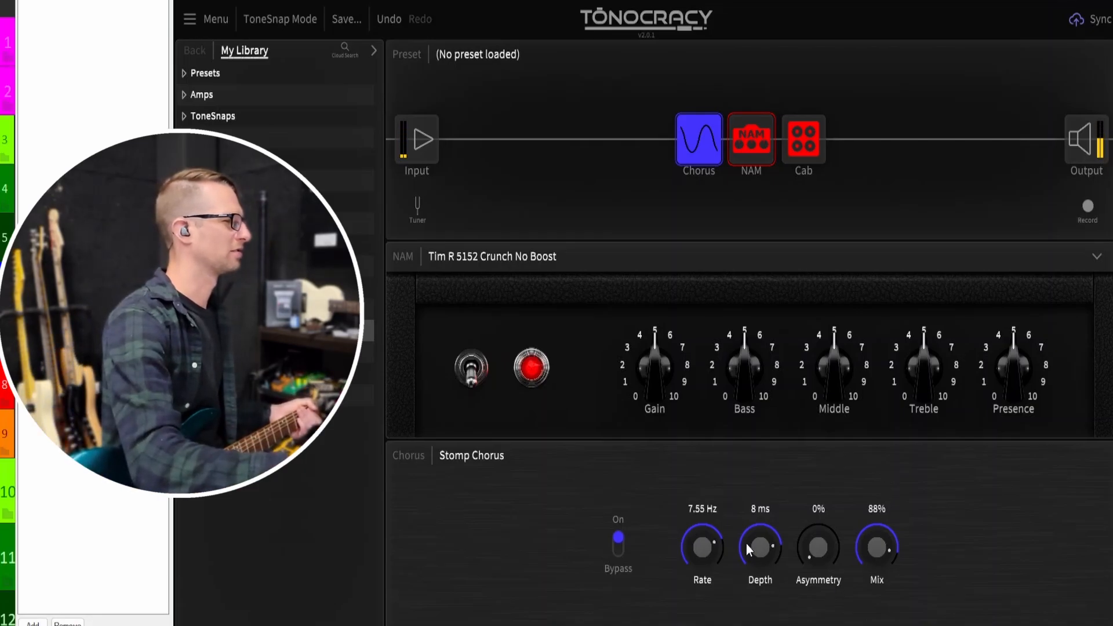
{"action": "left_click_drag", "start_coordinate": [696, 538], "coordinate": [733, 592]}
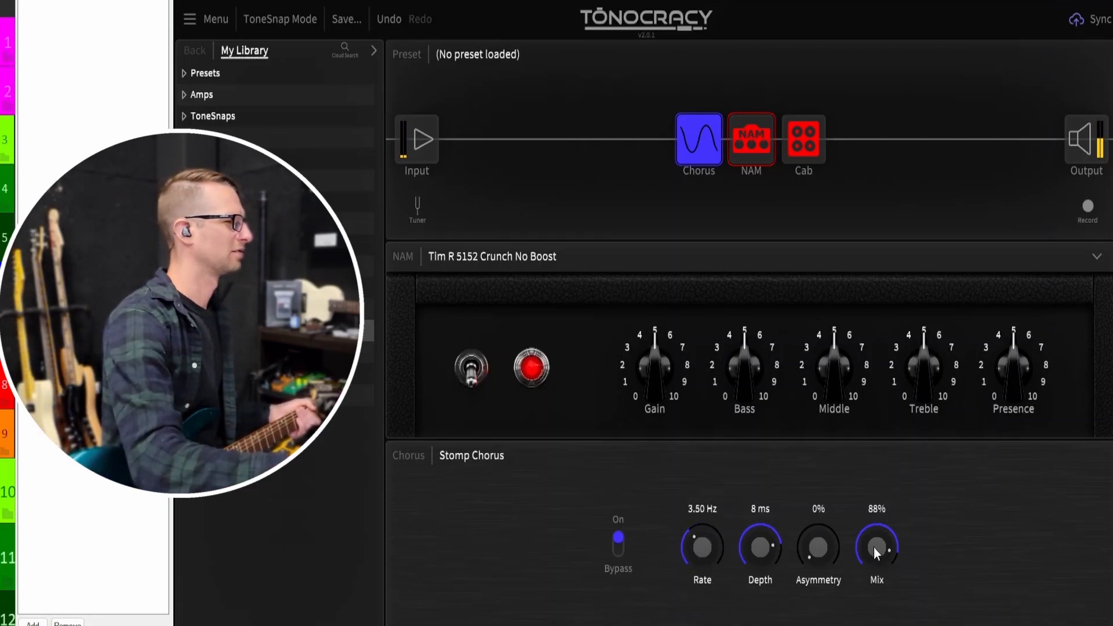
{"action": "mouse_move", "coordinate": [874, 547]}
{"action": "left_mouse_down"}
{"action": "mouse_move", "coordinate": [860, 592]}
{"action": "mouse_move", "coordinate": [865, 561]}
{"action": "left_mouse_up"}
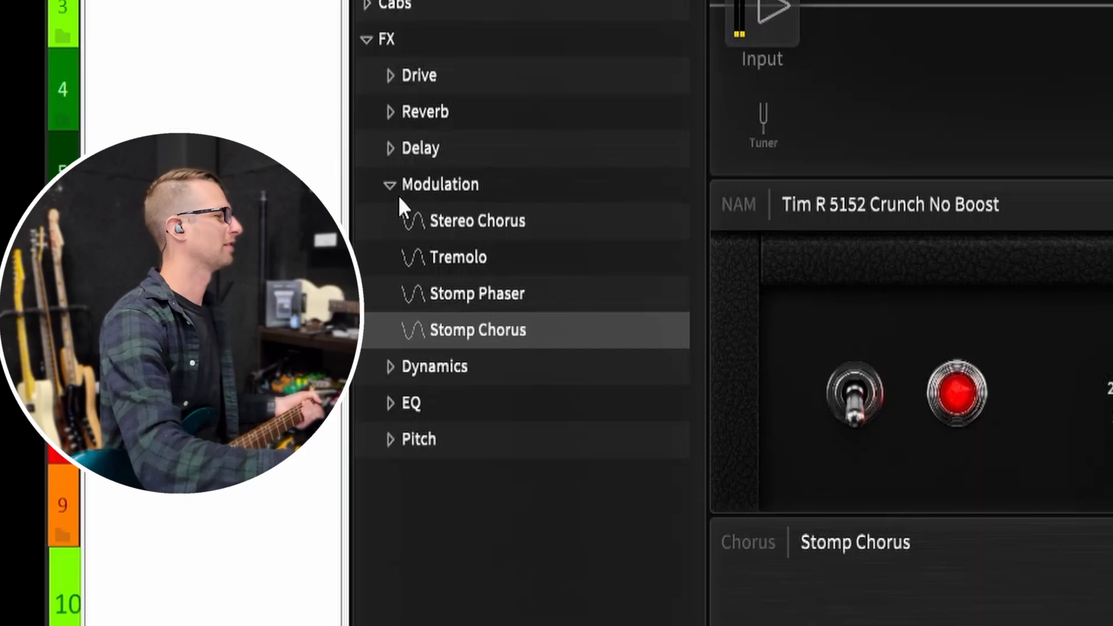
Insert a Ping Pong Delay between the NAM and Cab blocks with Time 463 ms, Feedback 31% and Mix 48%.
{"action": "left_click", "coordinate": [391, 186]}
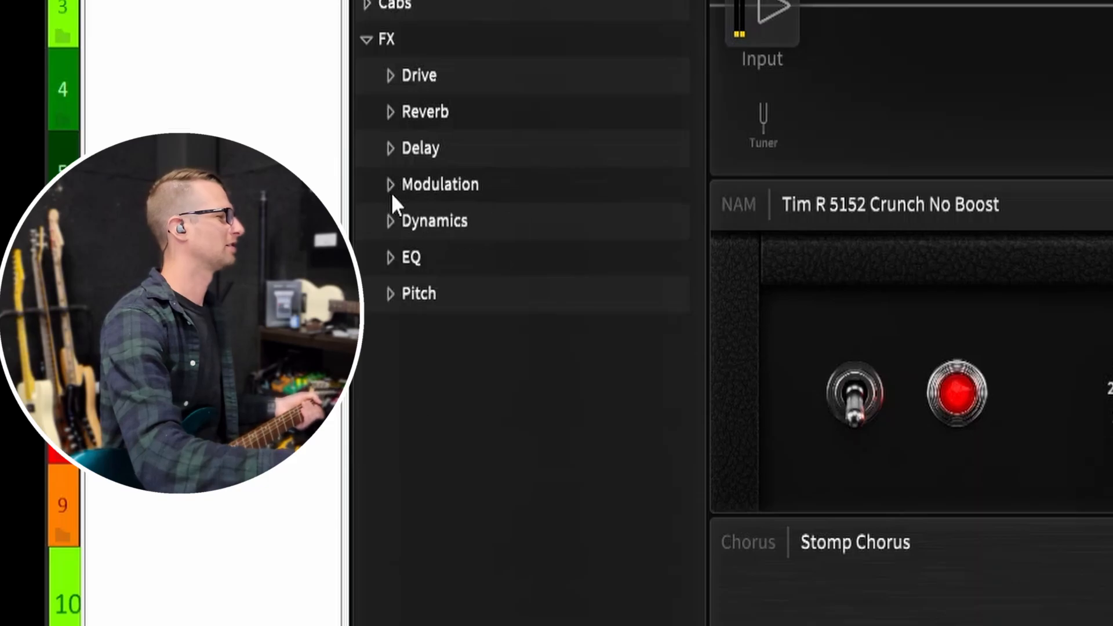
{"action": "left_click", "coordinate": [400, 149]}
{"action": "left_click", "coordinate": [619, 220]}
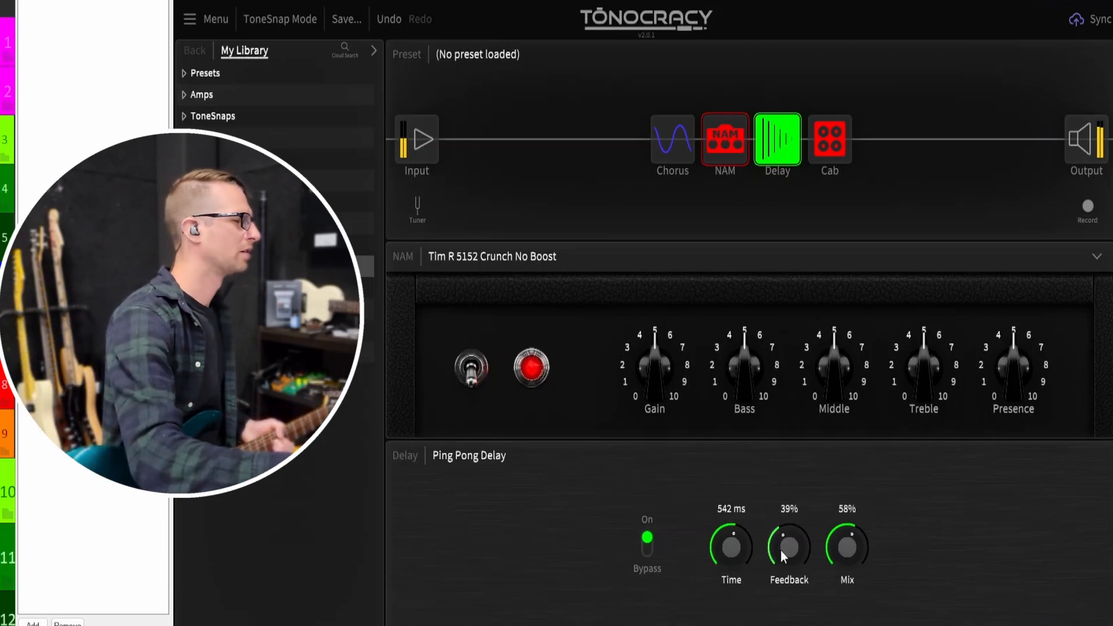
{"action": "left_click_drag", "start_coordinate": [780, 549], "coordinate": [732, 546]}
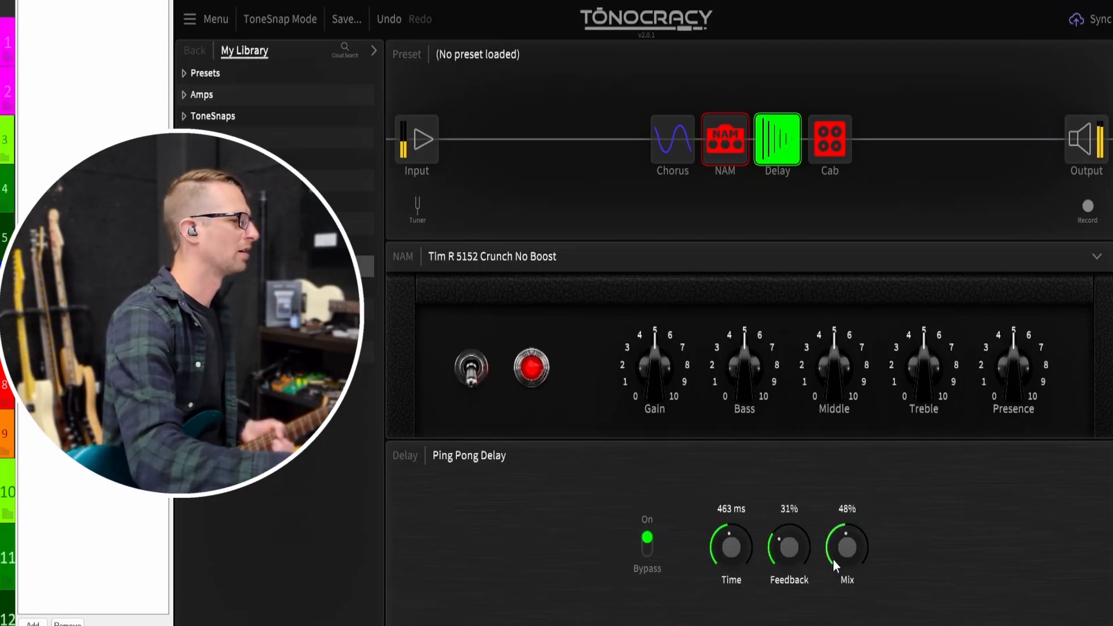
Lower the Ping Pong Delay's Mix to 30% and insert a Large Hall reverb between the Delay and Cab blocks.
{"action": "left_click_drag", "start_coordinate": [831, 583], "coordinate": [829, 582]}
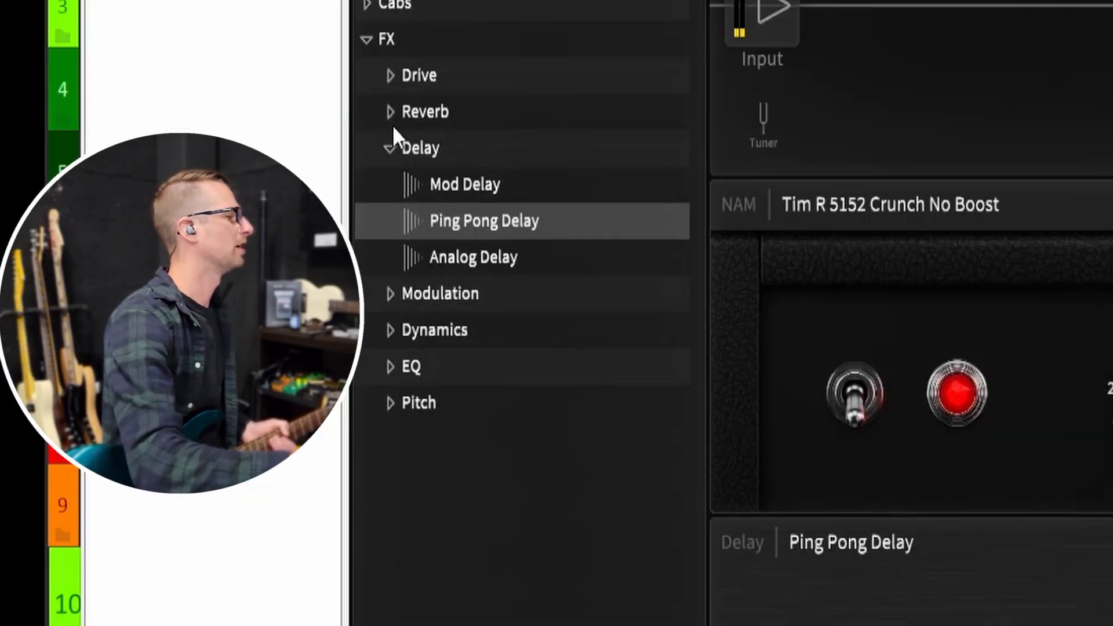
{"action": "left_click", "coordinate": [197, 222]}
{"action": "left_click", "coordinate": [196, 202]}
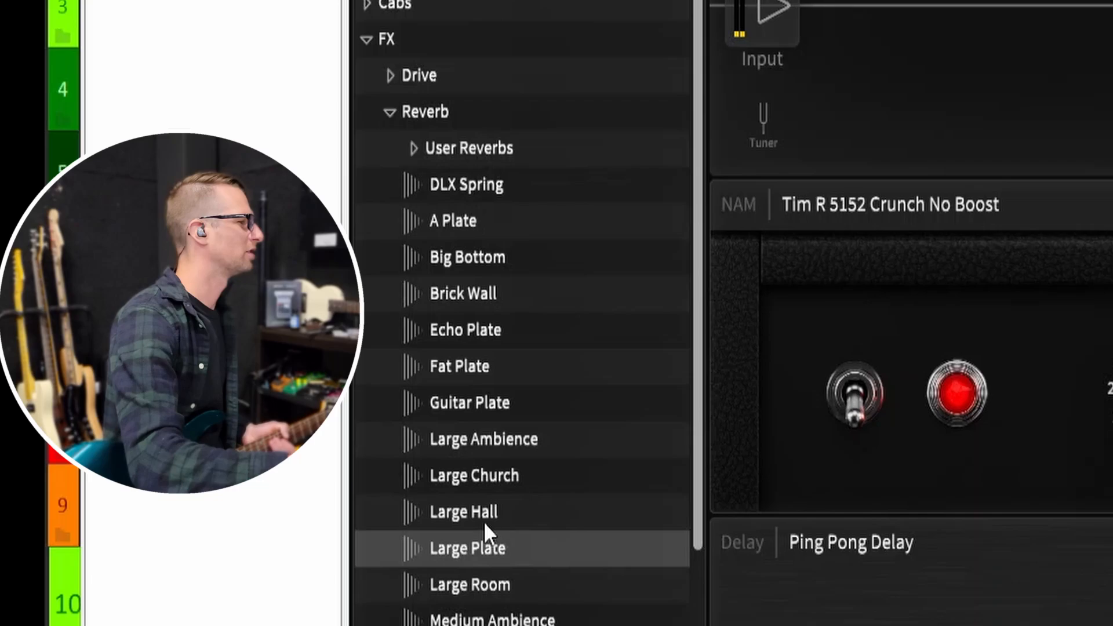
{"action": "left_click_drag", "start_coordinate": [488, 515], "coordinate": [1112, 56]}
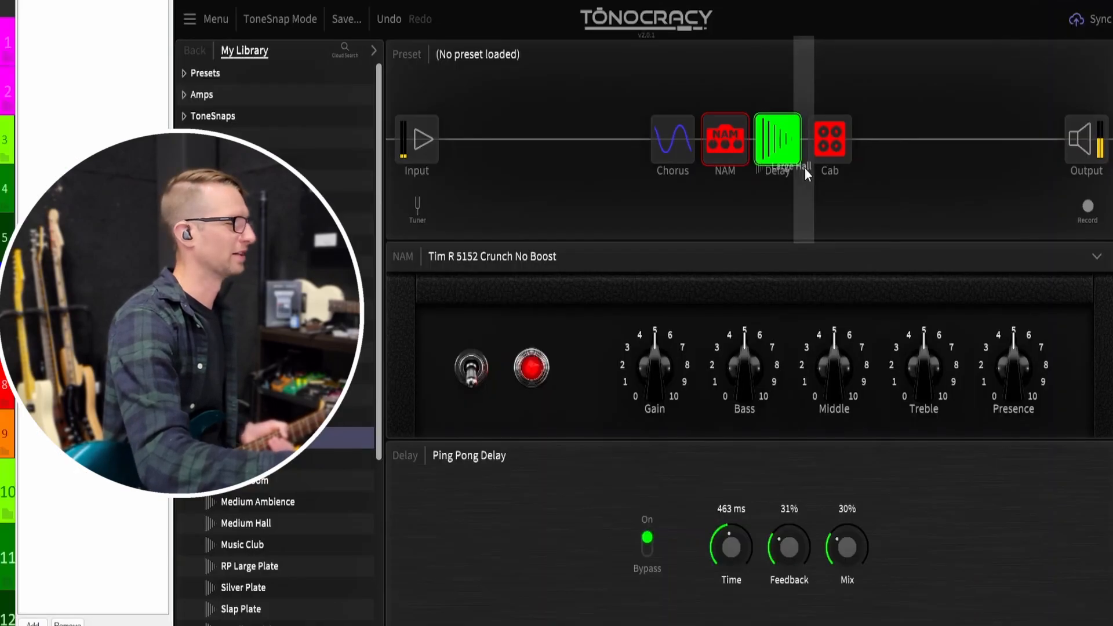
{"action": "left_click_drag", "start_coordinate": [804, 168], "coordinate": [805, 171]}
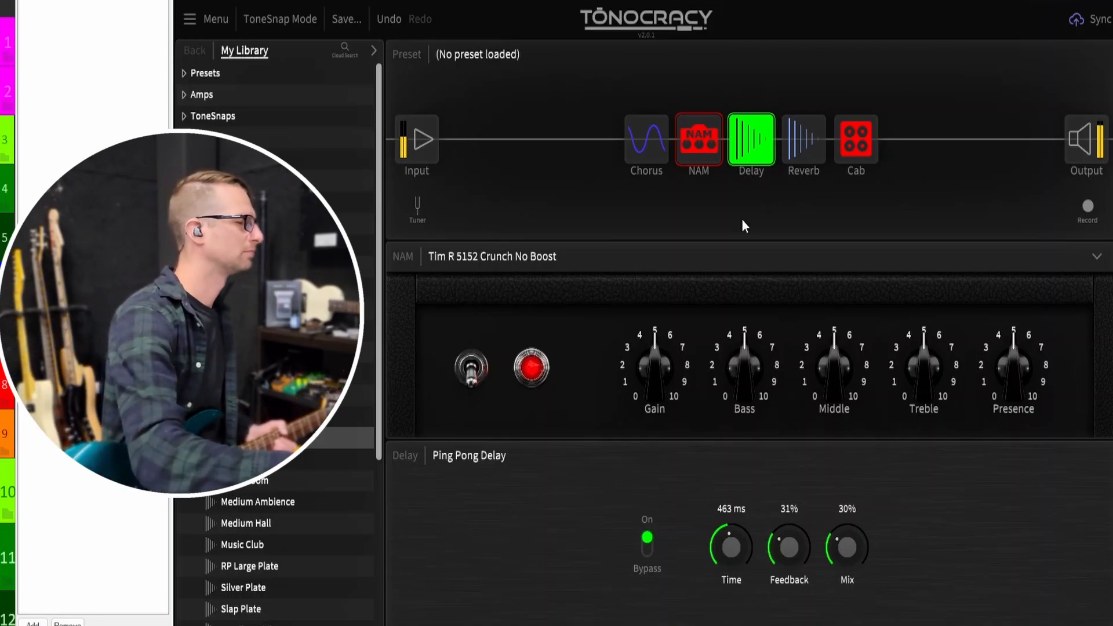
Set the Ping Pong Delay to Time 527 ms and Mix 48%, and the Large Hall reverb's Mix to 29%.
{"action": "left_click", "coordinate": [810, 155]}
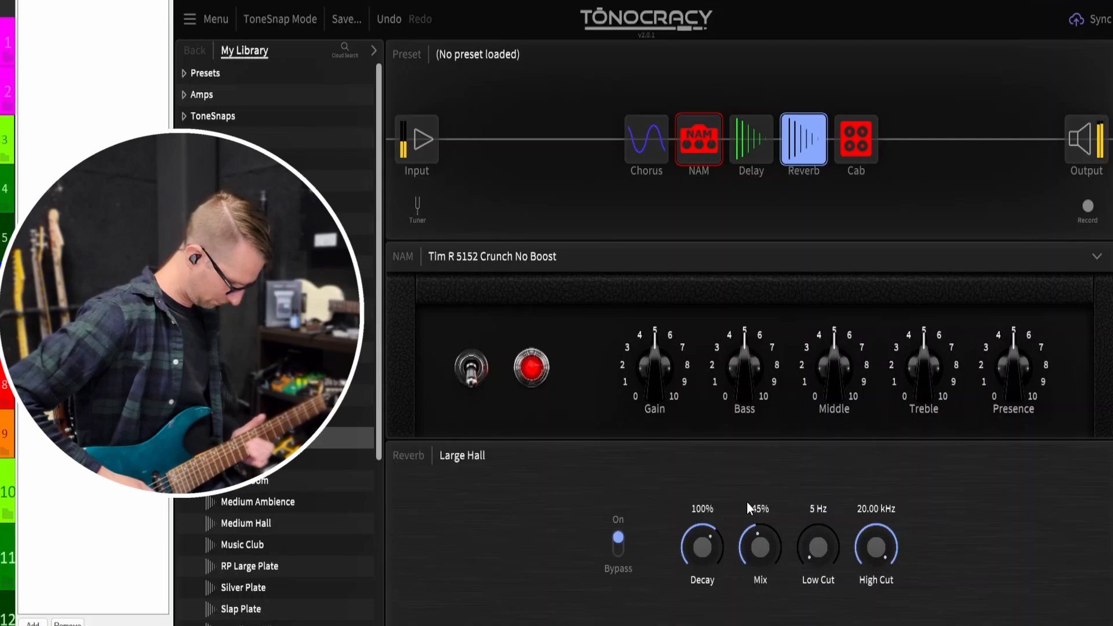
{"action": "left_click", "coordinate": [753, 142]}
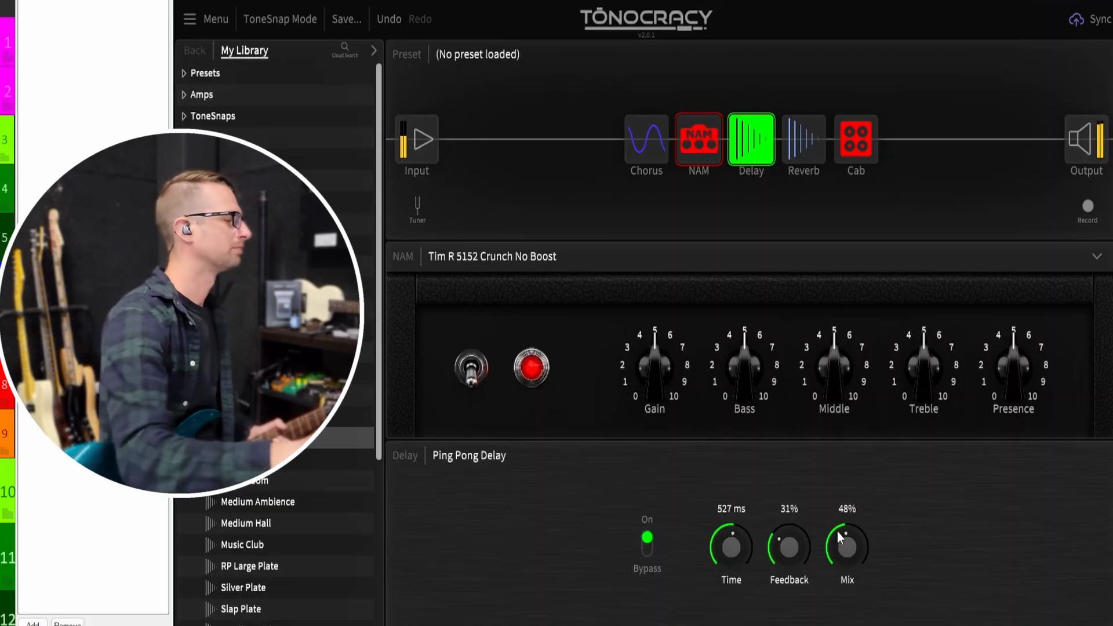
{"action": "left_click", "coordinate": [806, 145]}
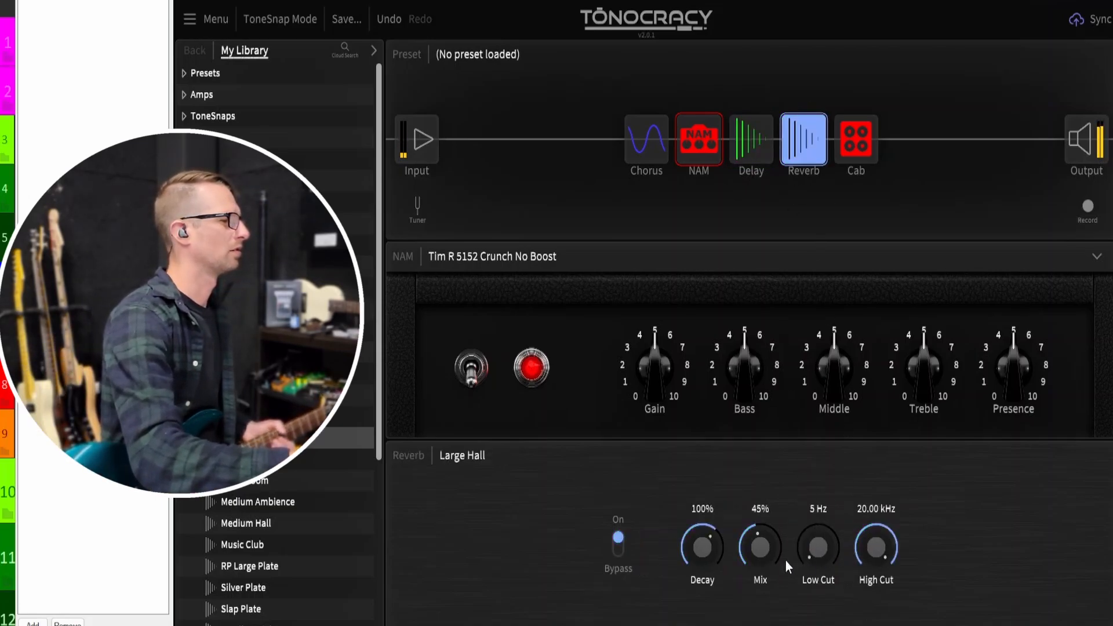
{"action": "left_click_drag", "start_coordinate": [746, 551], "coordinate": [744, 570]}
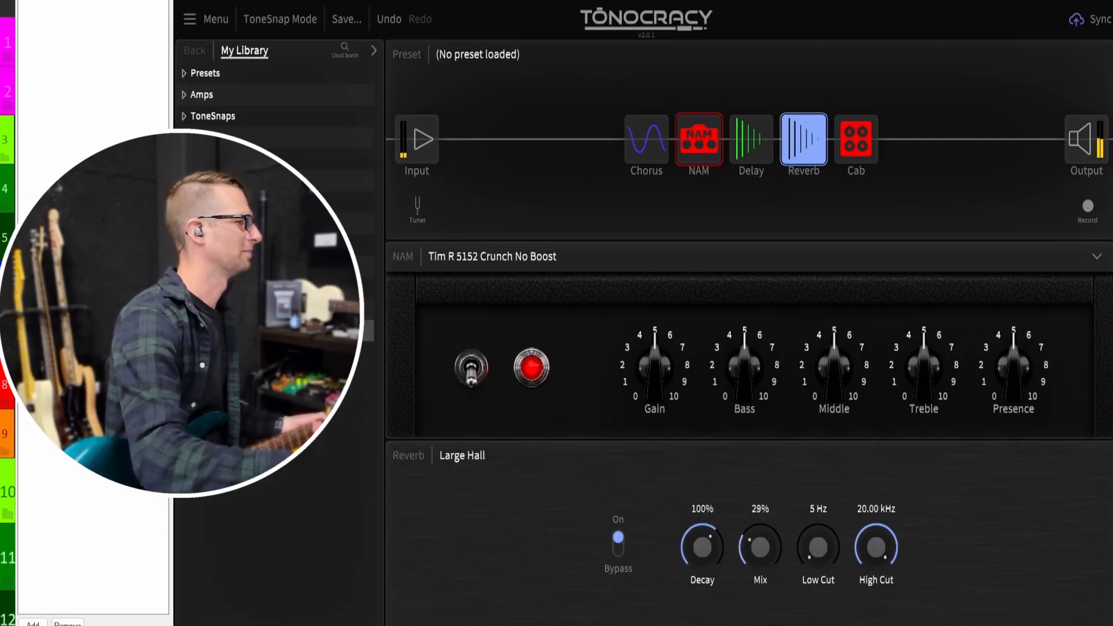
Insert an Octave Divider pitch effect ahead of the Chorus block, set its Filter to 755 Hz and adjust its Mix.
{"action": "left_click_drag", "start_coordinate": [512, 173], "coordinate": [581, 146]}
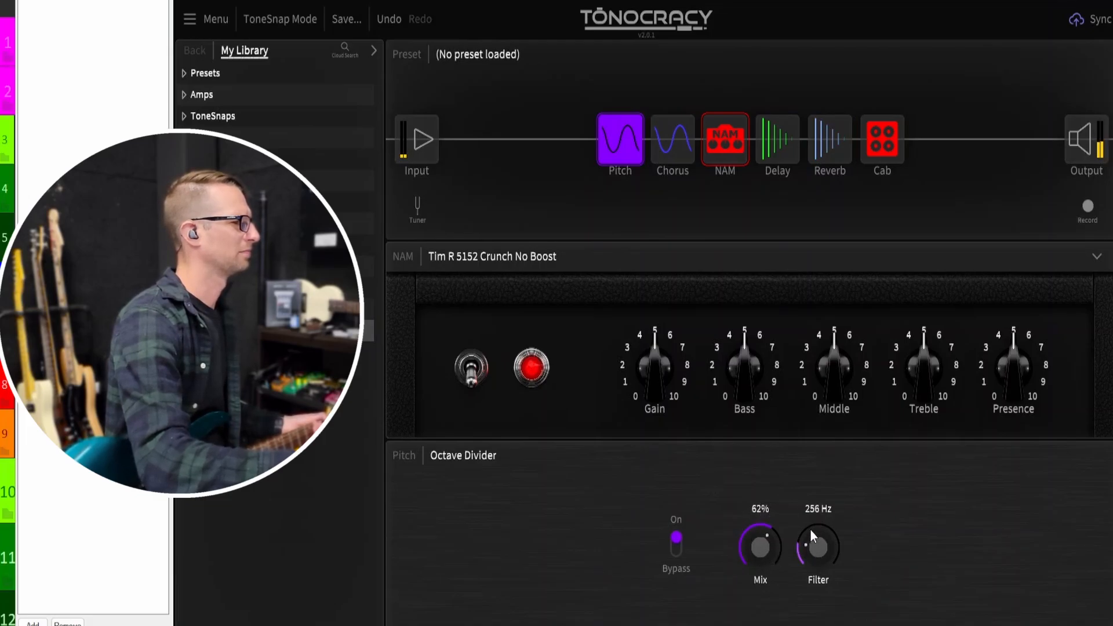
{"action": "scroll", "coordinate": [809, 517], "scroll_direction": "up", "scroll_amount": 2}
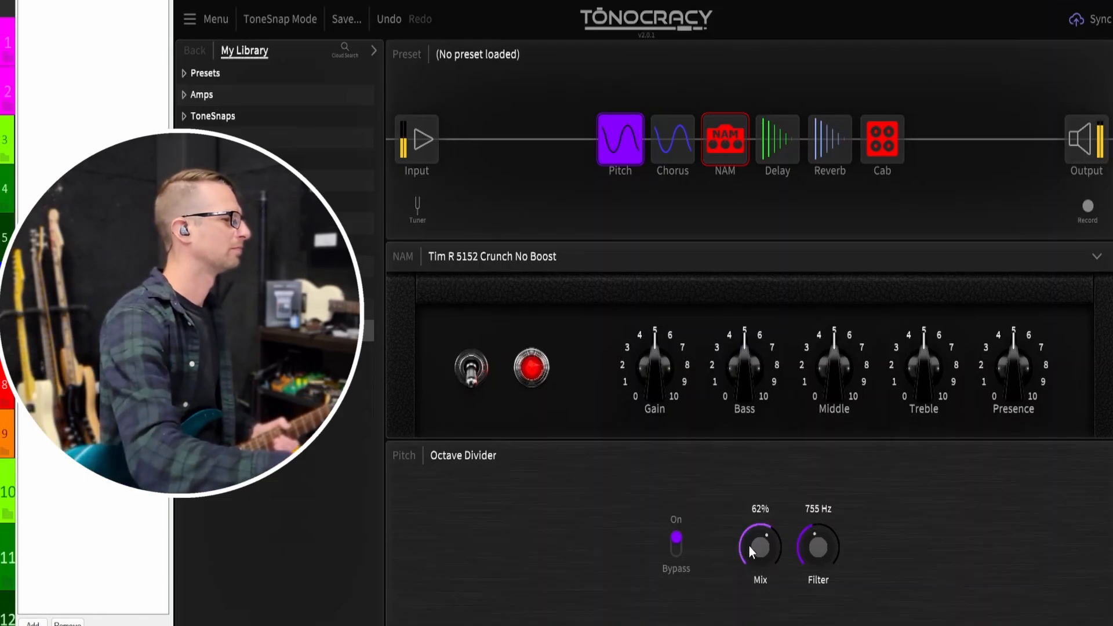
{"action": "scroll", "coordinate": [746, 564], "scroll_direction": "down", "scroll_amount": 3}
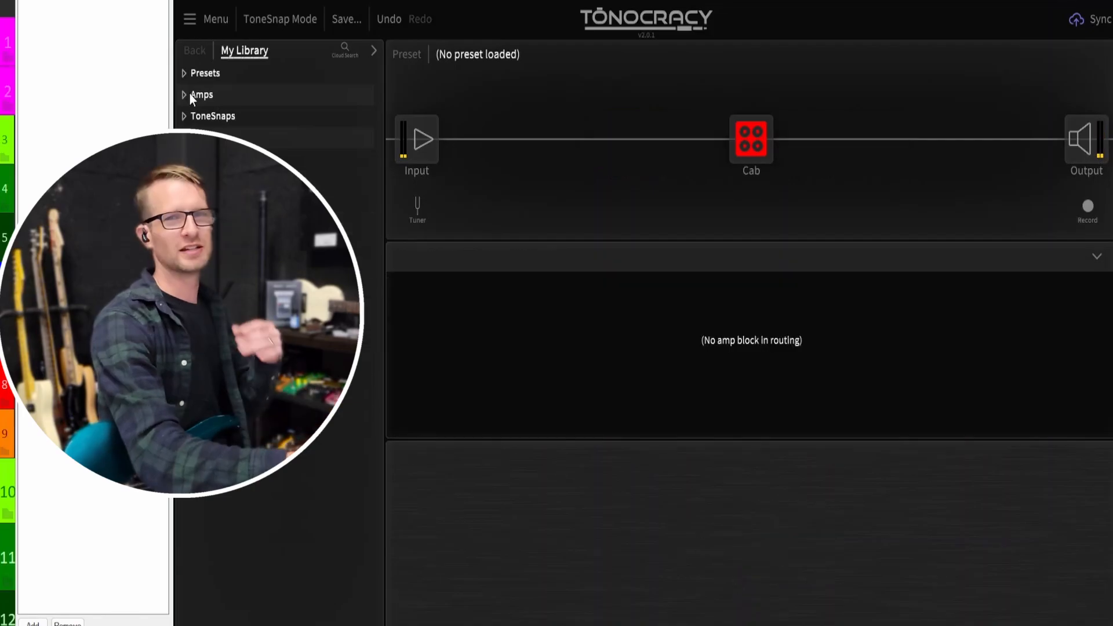
Try the built-in Freeman BE100 amp in the signal chain and place the BritMan 45 amp ahead of the Cab block.
{"action": "left_click", "coordinate": [189, 95]}
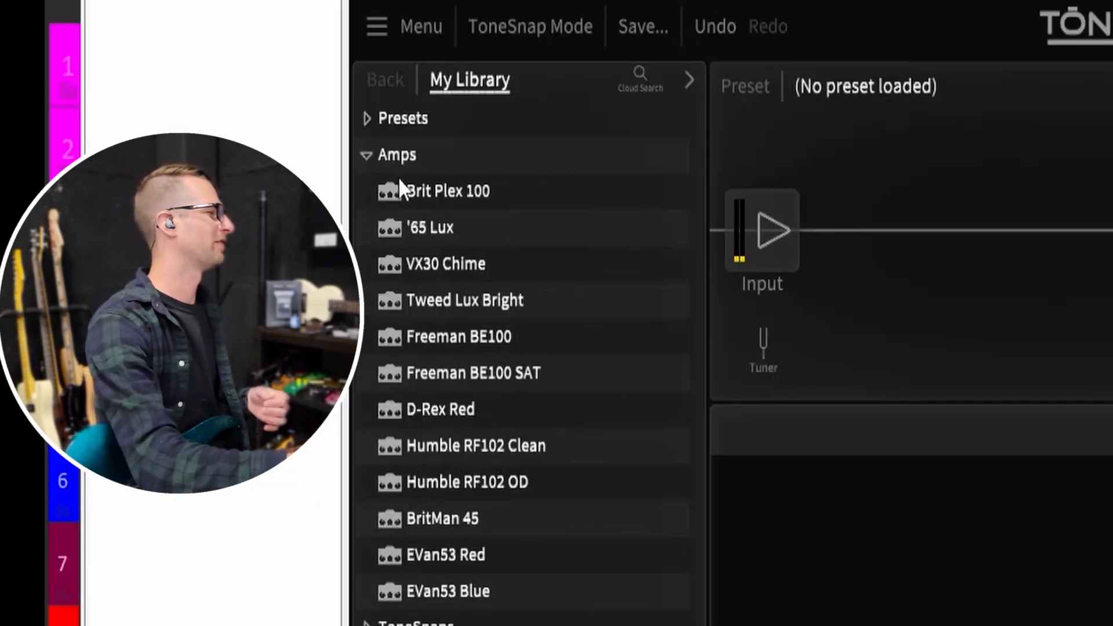
{"action": "left_click", "coordinate": [488, 341]}
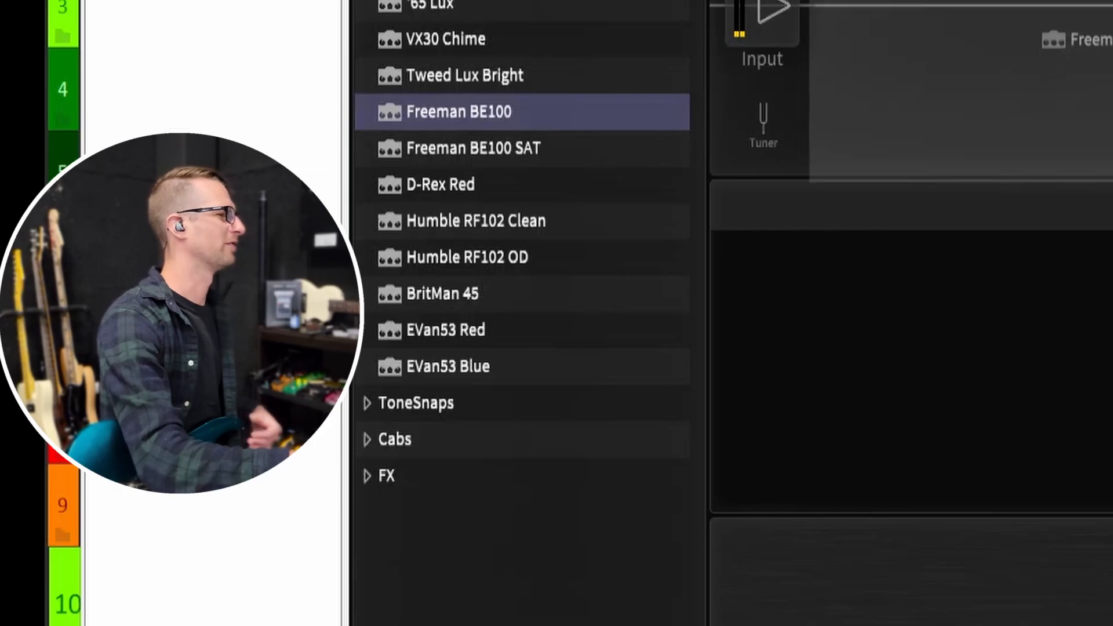
{"action": "left_click_drag", "start_coordinate": [1112, 44], "coordinate": [1112, 44]}
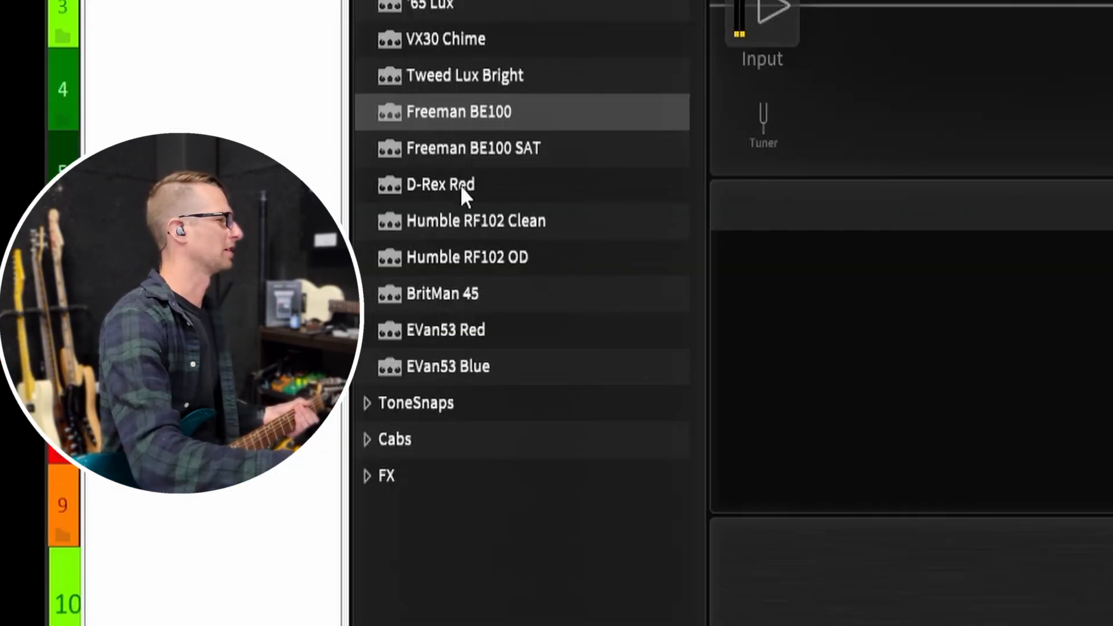
{"action": "left_click_drag", "start_coordinate": [459, 293], "coordinate": [1044, 116]}
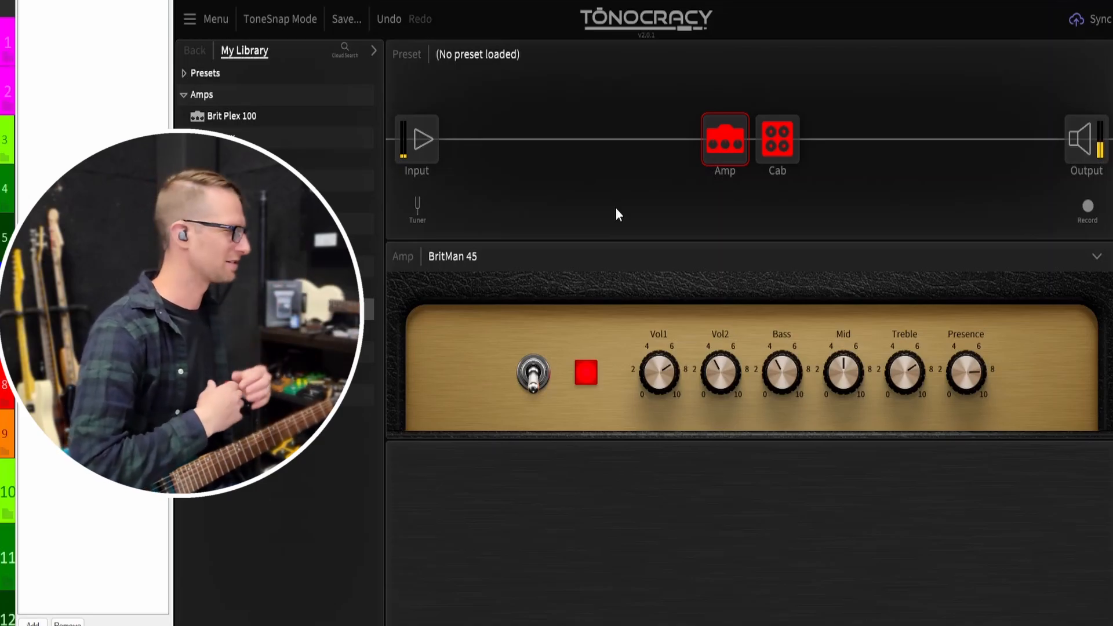
{"action": "left_click", "coordinate": [184, 95]}
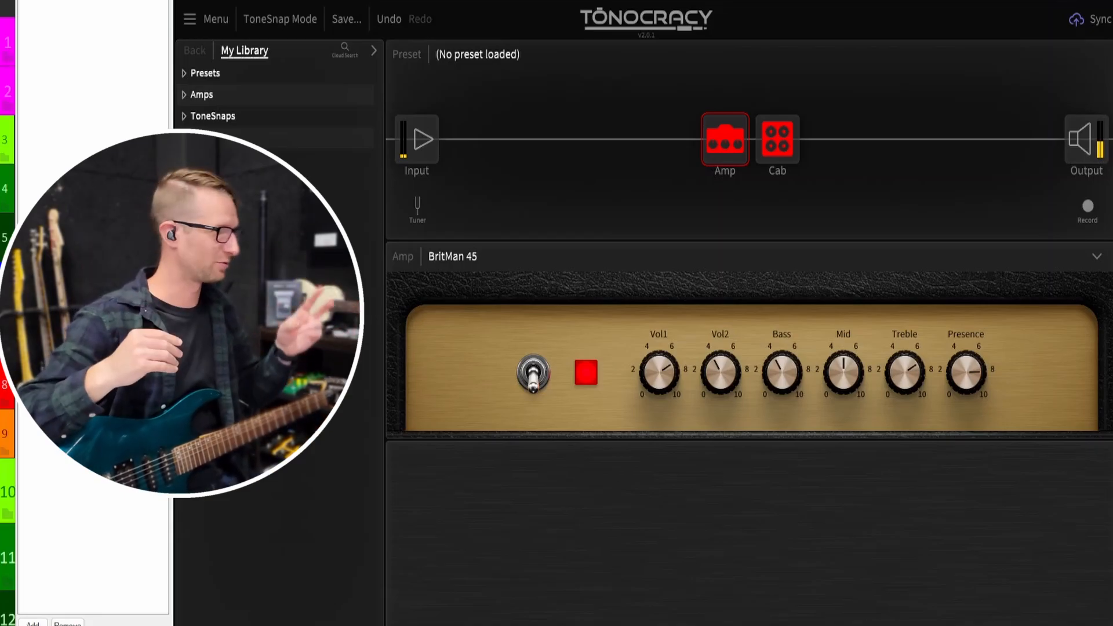
Load the Peavey 5150 NAM profile Tim R 5152 Crunch + TS9 and switch to Tim R 5152 Crunch No Boost.
{"action": "left_click", "coordinate": [185, 118]}
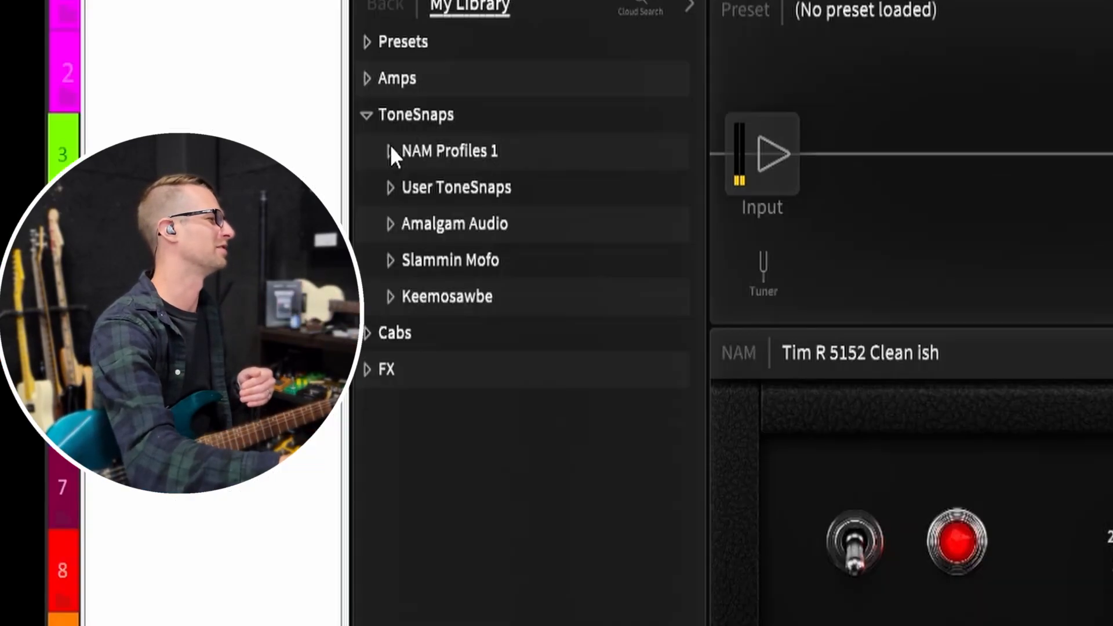
{"action": "left_click", "coordinate": [197, 138]}
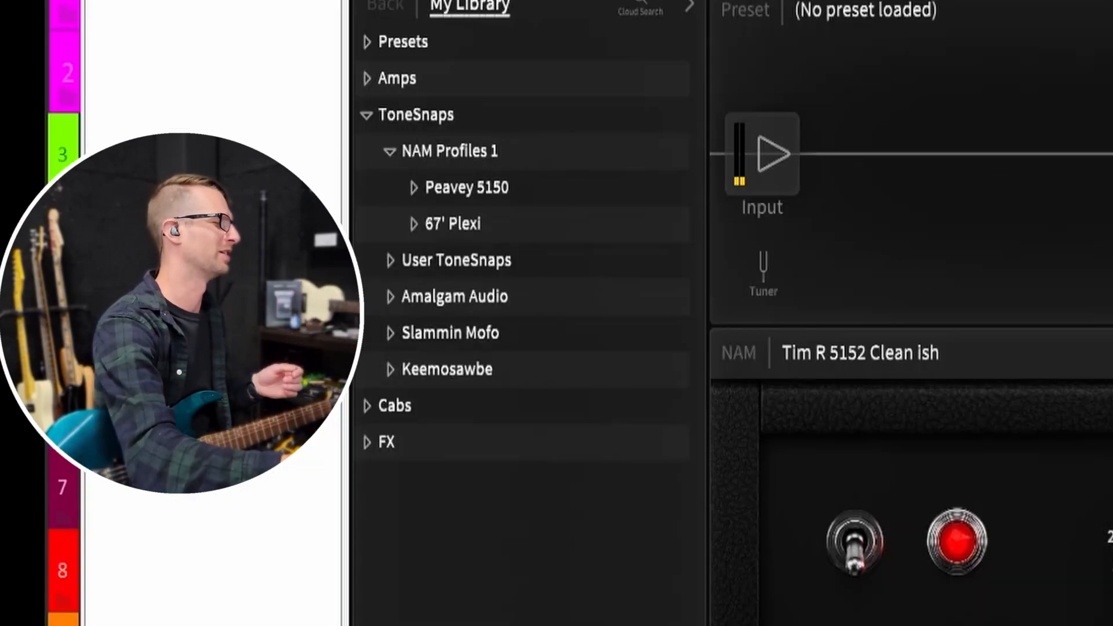
{"action": "left_click", "coordinate": [487, 181]}
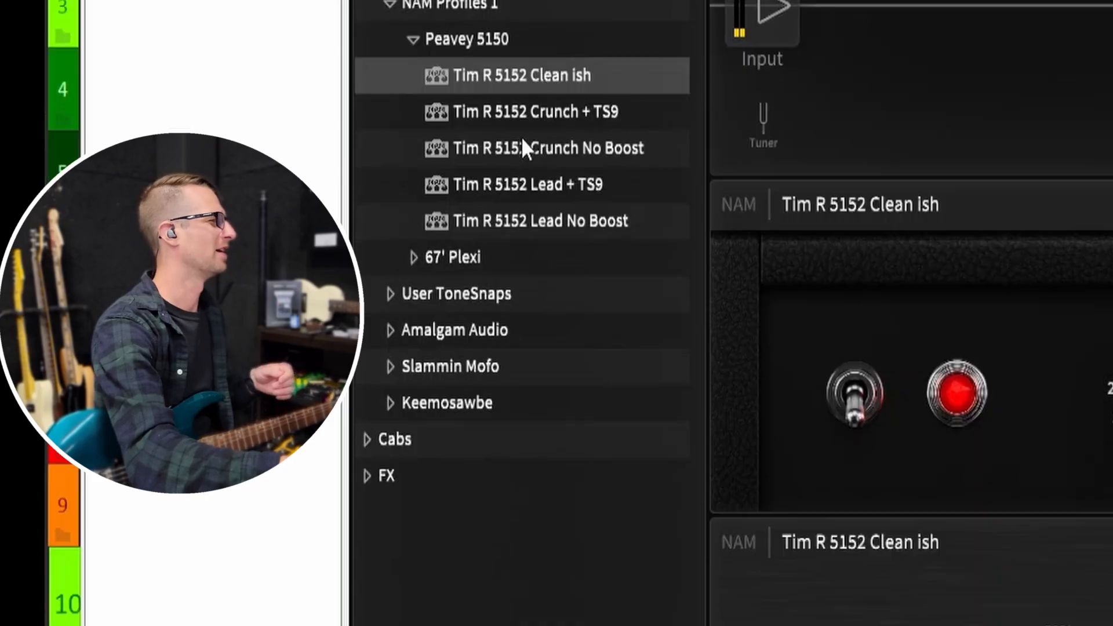
{"action": "double_click", "coordinate": [534, 112]}
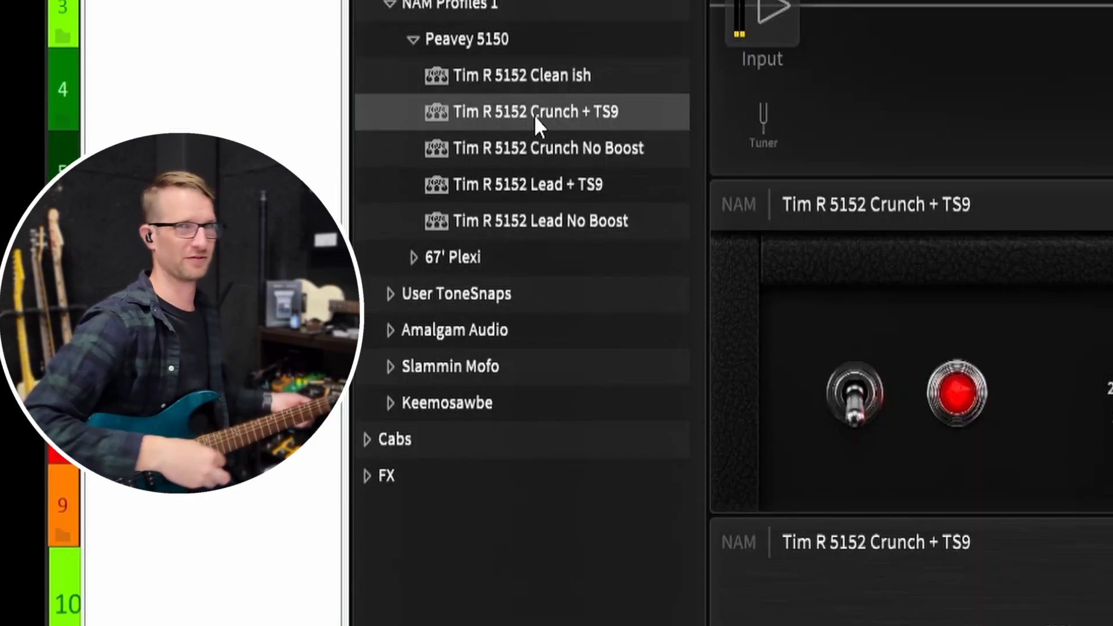
{"action": "left_click", "coordinate": [550, 148]}
{"action": "double_click", "coordinate": [550, 146]}
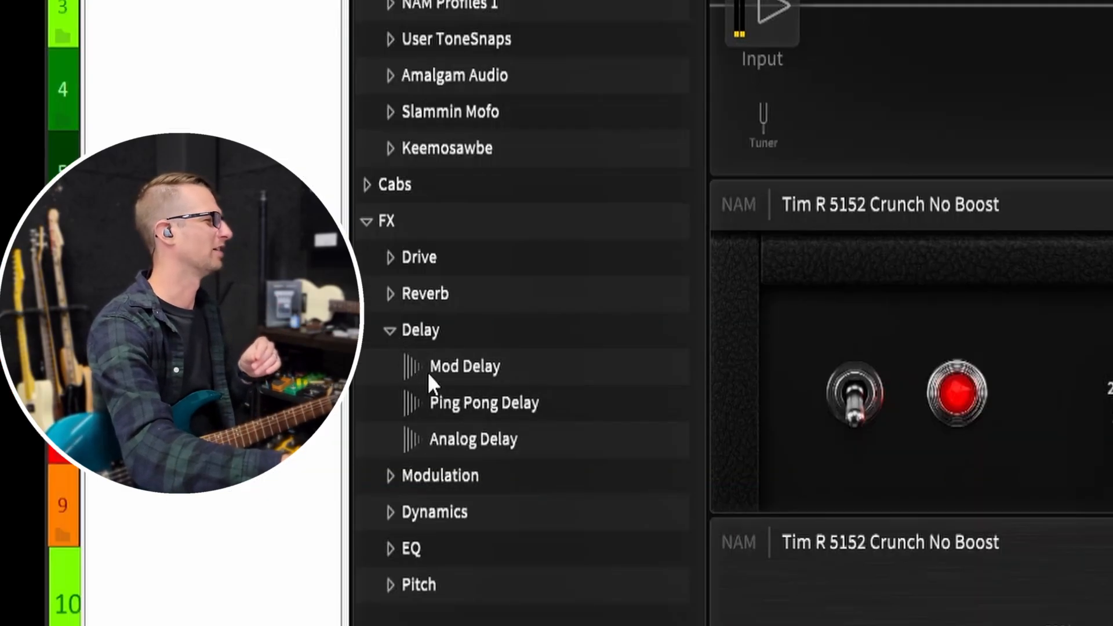
Insert a Ping Pong Delay between the NAM and Cab blocks.
{"action": "left_click", "coordinate": [462, 410]}
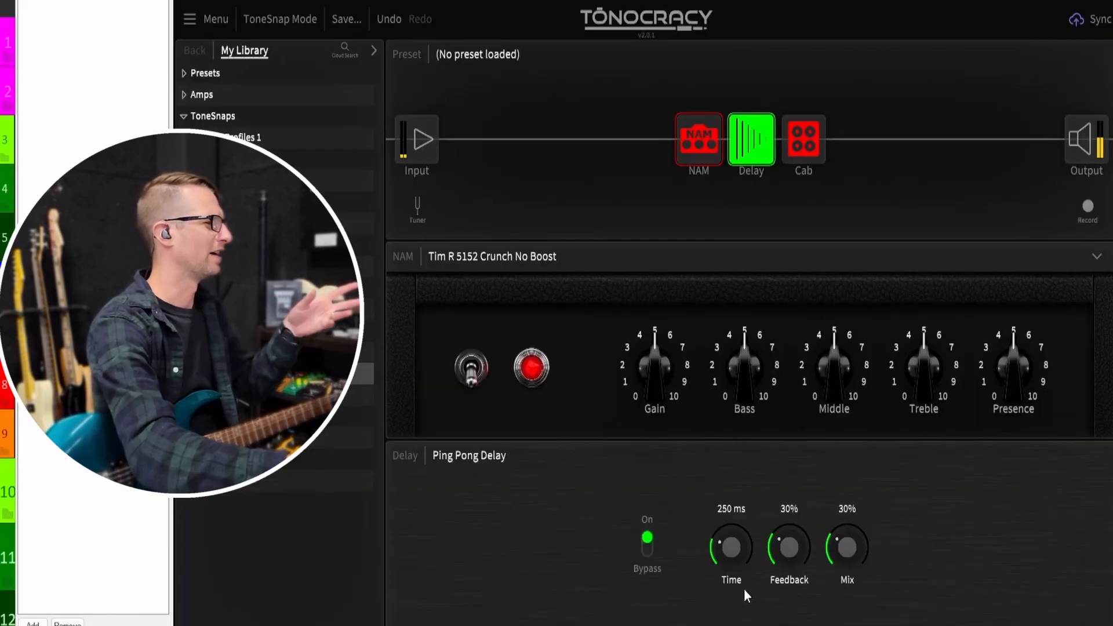